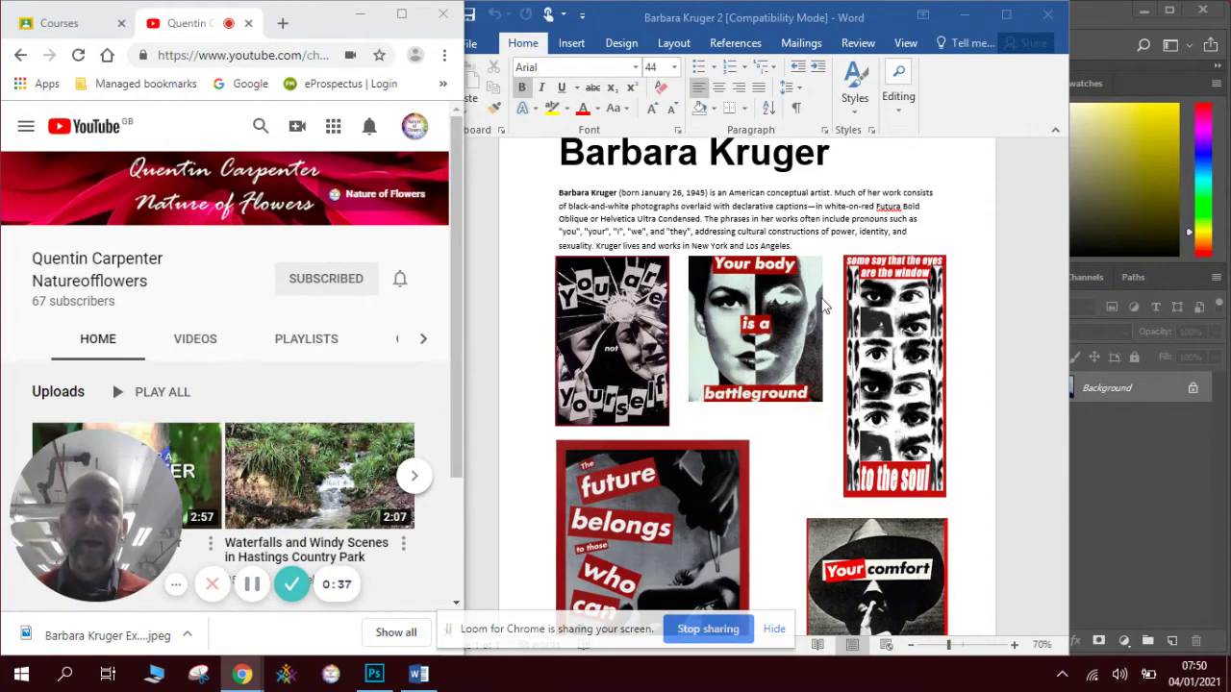
Switch to Photoshop and convert the portrait to black and white.
left_click(965, 17)
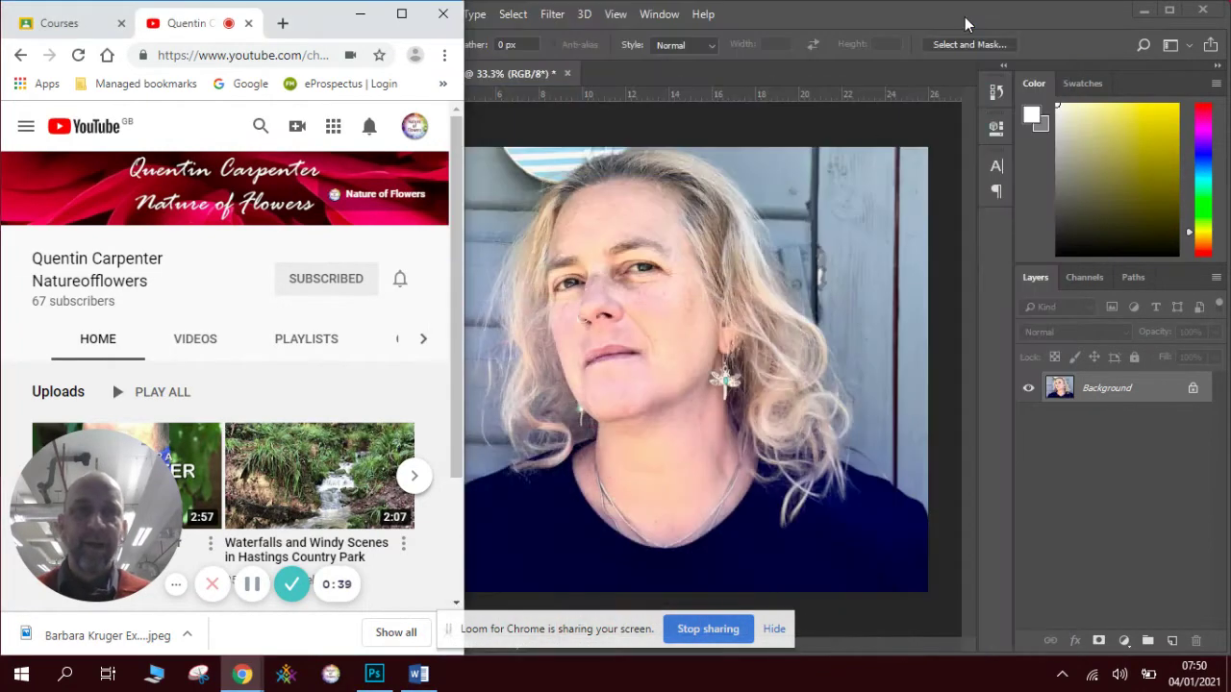
left_click(892, 127)
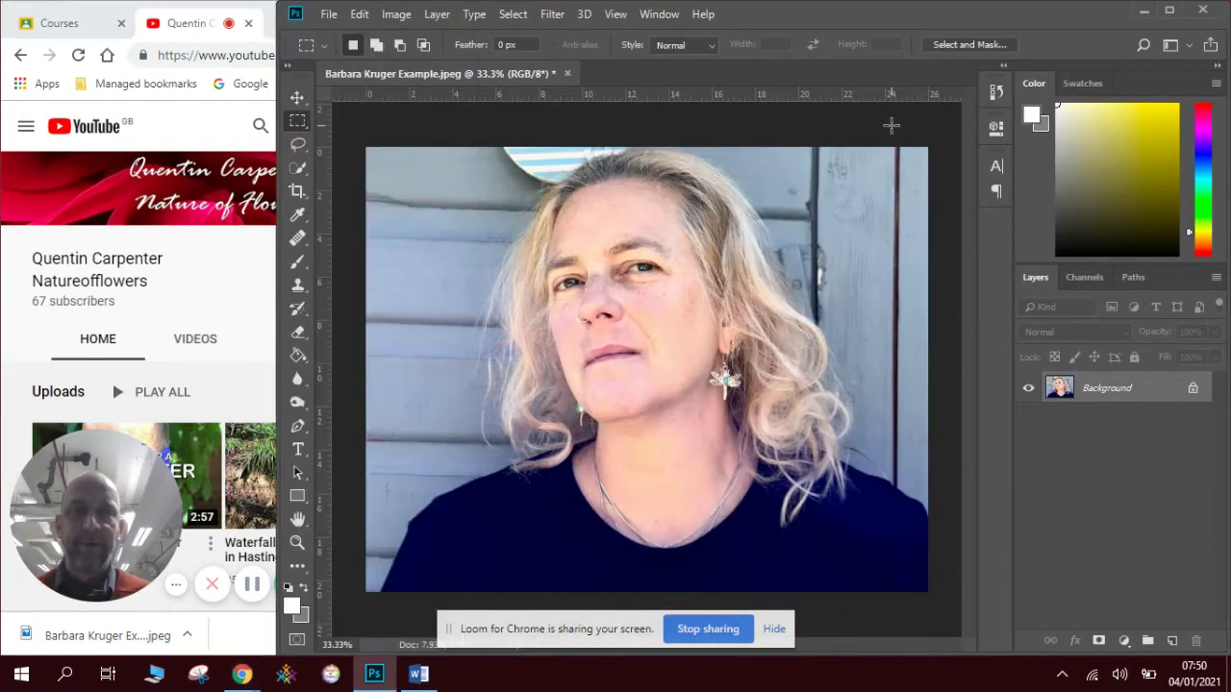
left_click(400, 17)
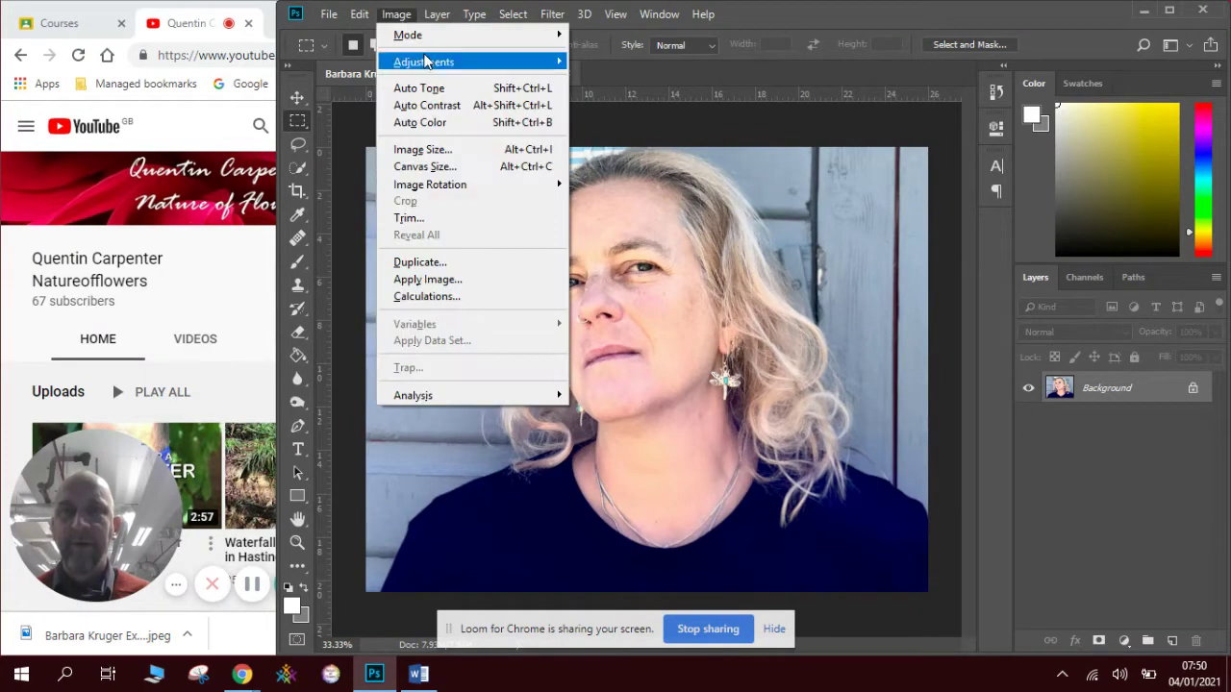
mouse_move(570, 62)
left_click(657, 191)
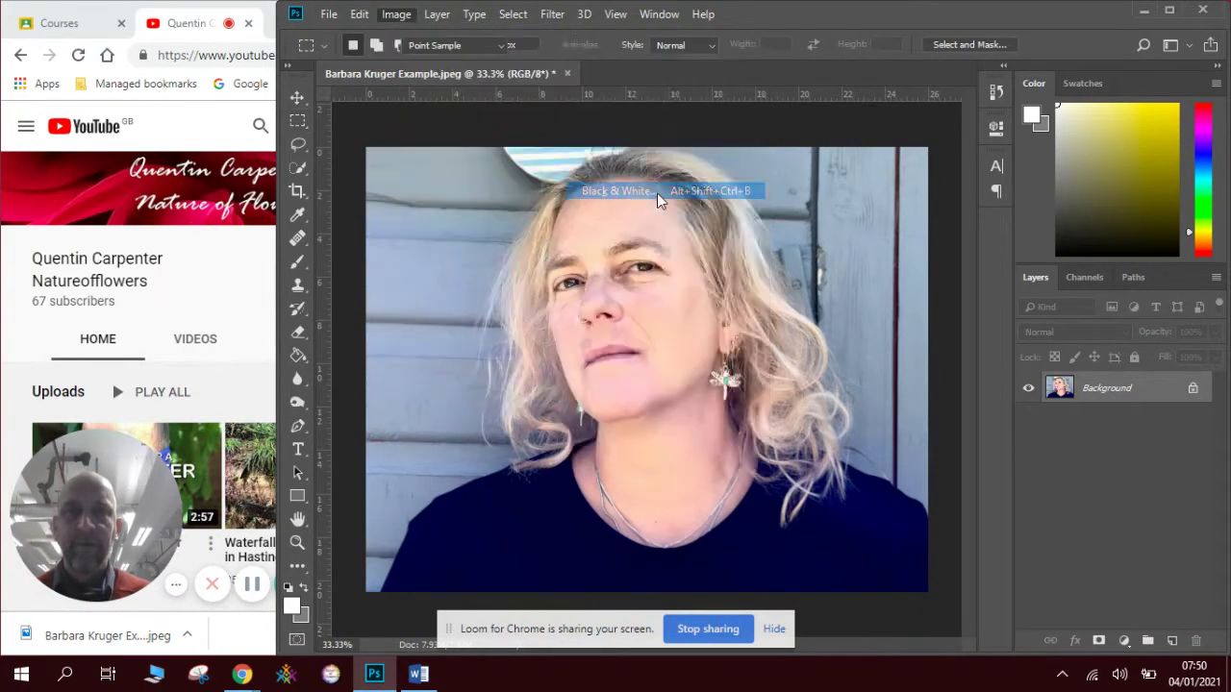
left_click(963, 107)
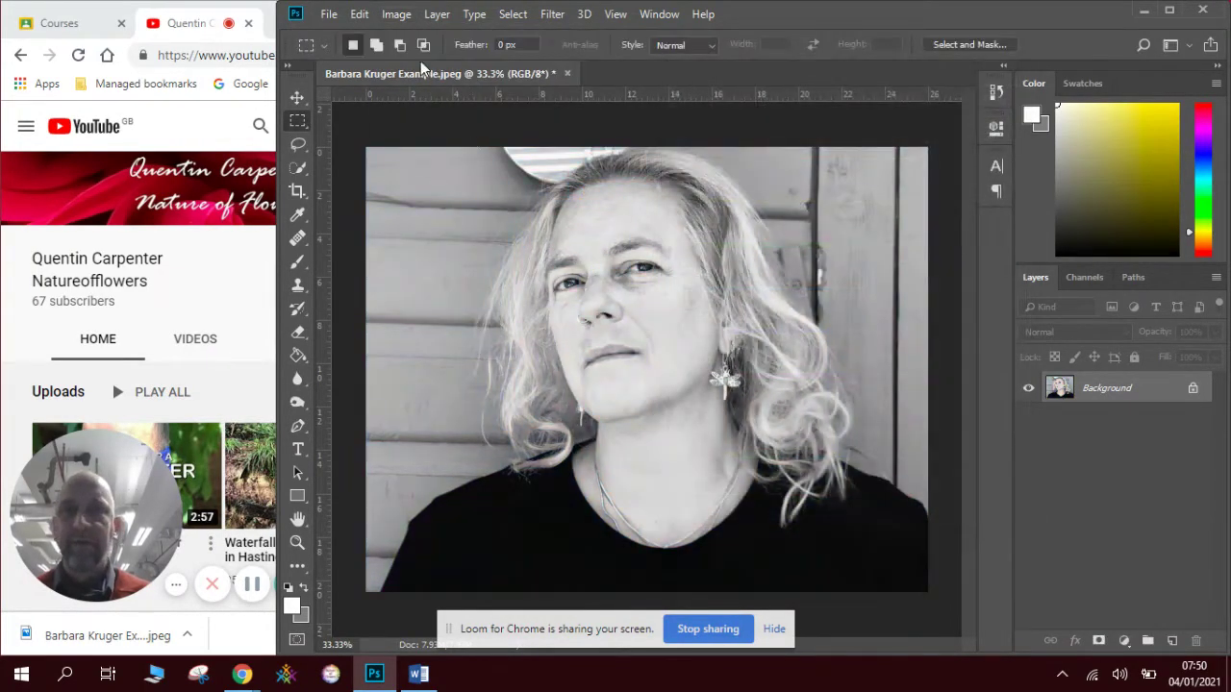
Apply Brightness/Contrast with brightness -47 and contrast 59.
left_click(399, 18)
mouse_move(409, 63)
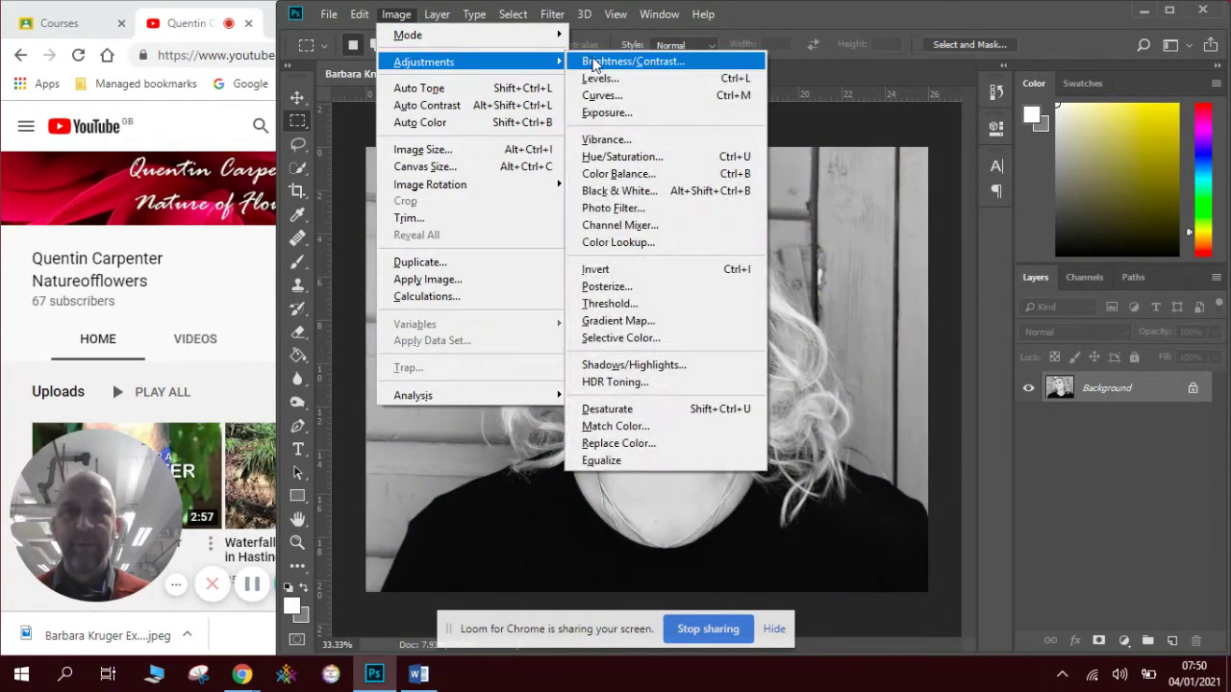
left_click(596, 63)
left_click_drag(905, 166, 944, 168)
left_click_drag(884, 121, 876, 123)
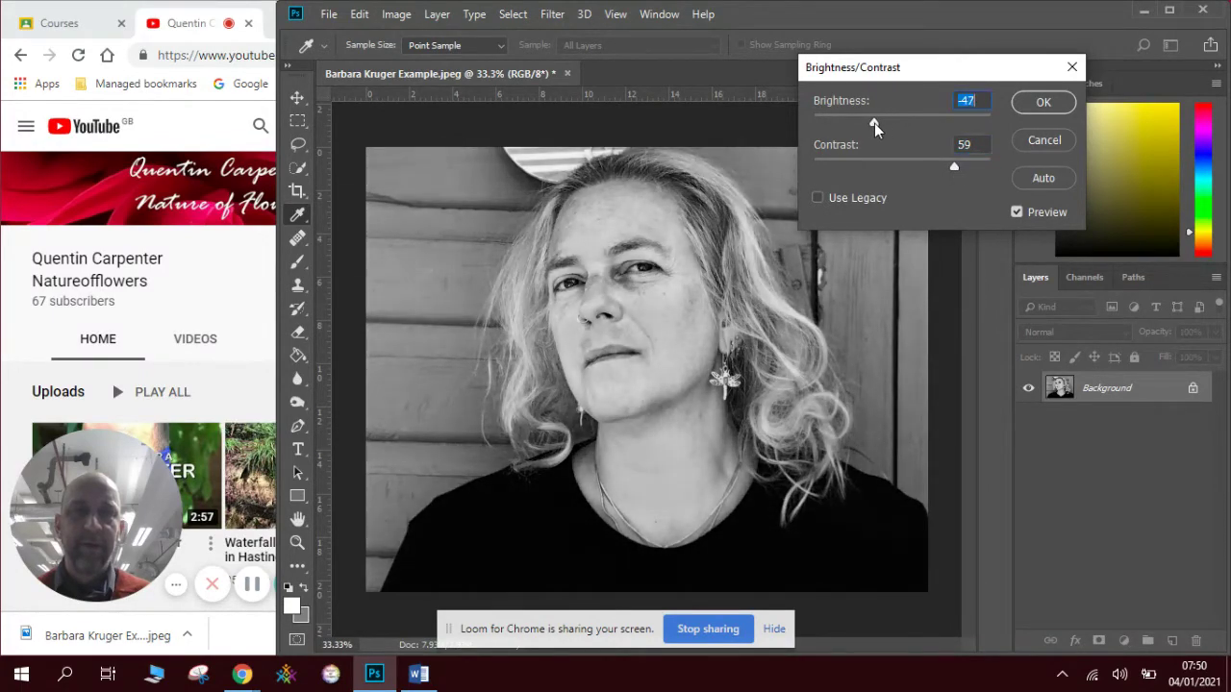
left_click(1033, 107)
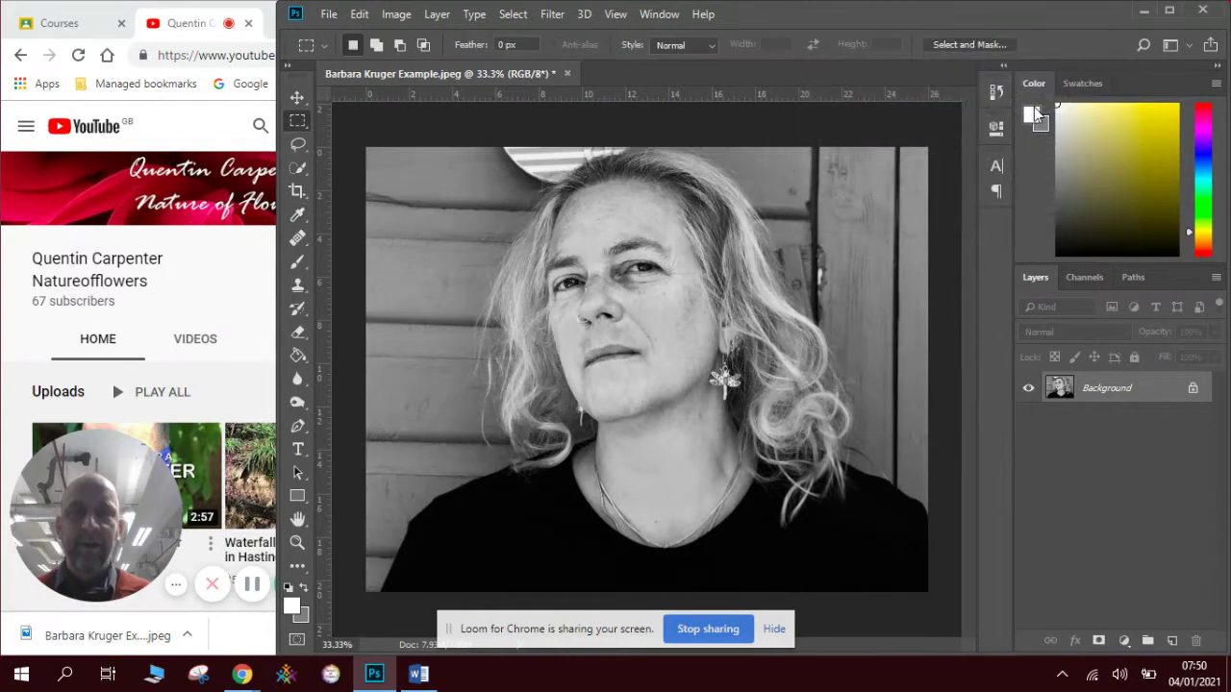
left_click(418, 673)
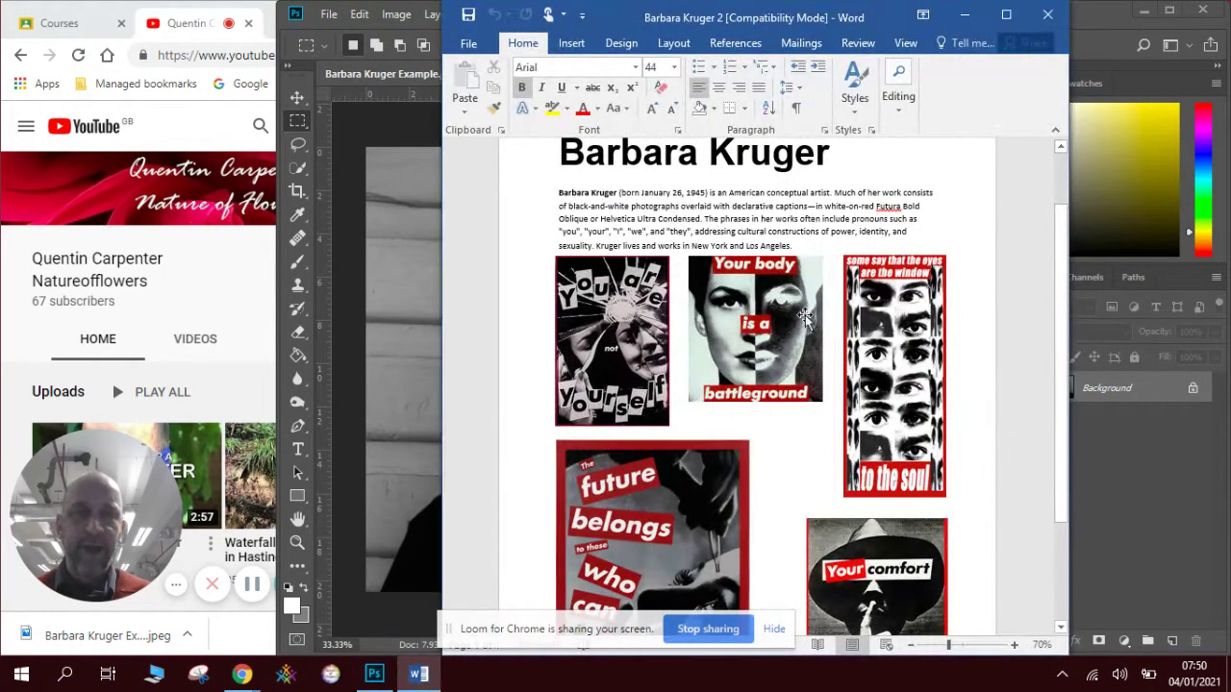
left_click(404, 126)
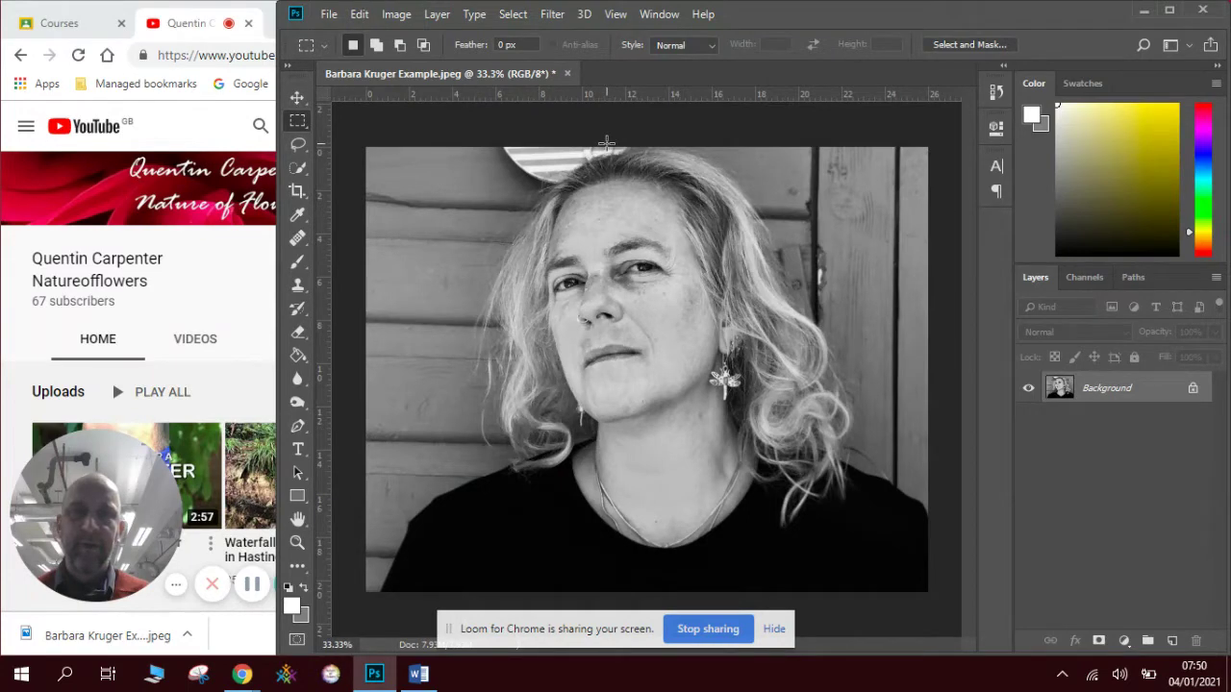
Invert the right half of the portrait to a negative, then deselect.
left_click_drag(604, 146, 928, 591)
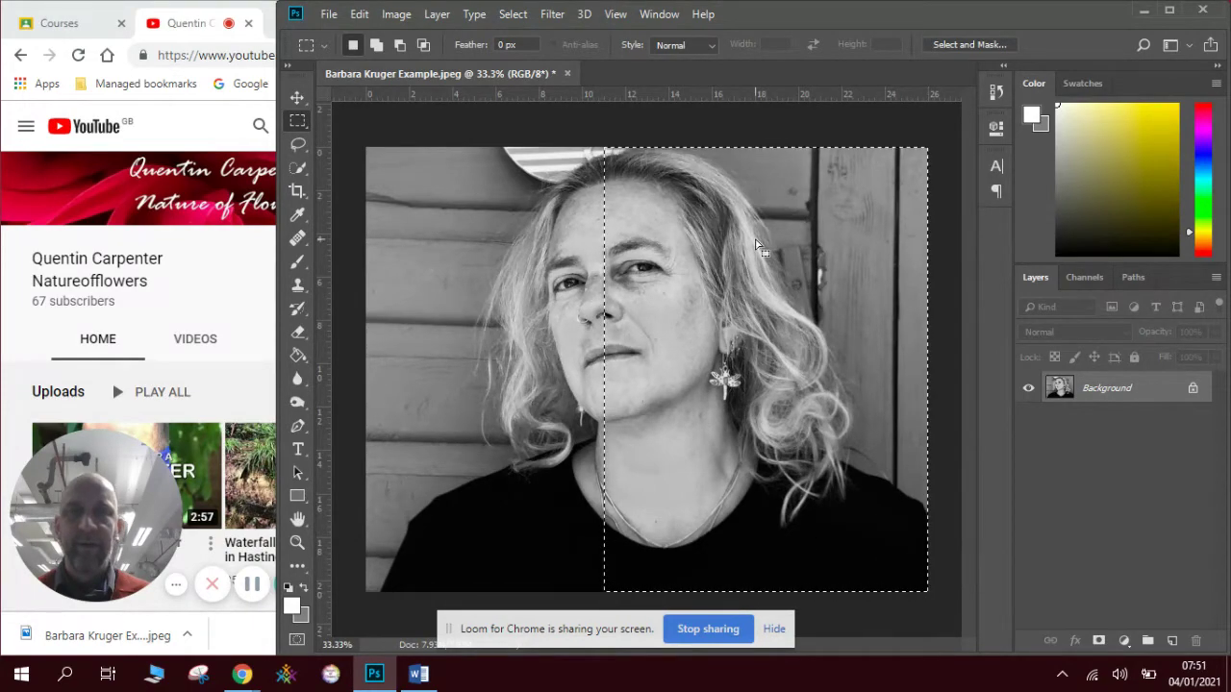
left_click(395, 14)
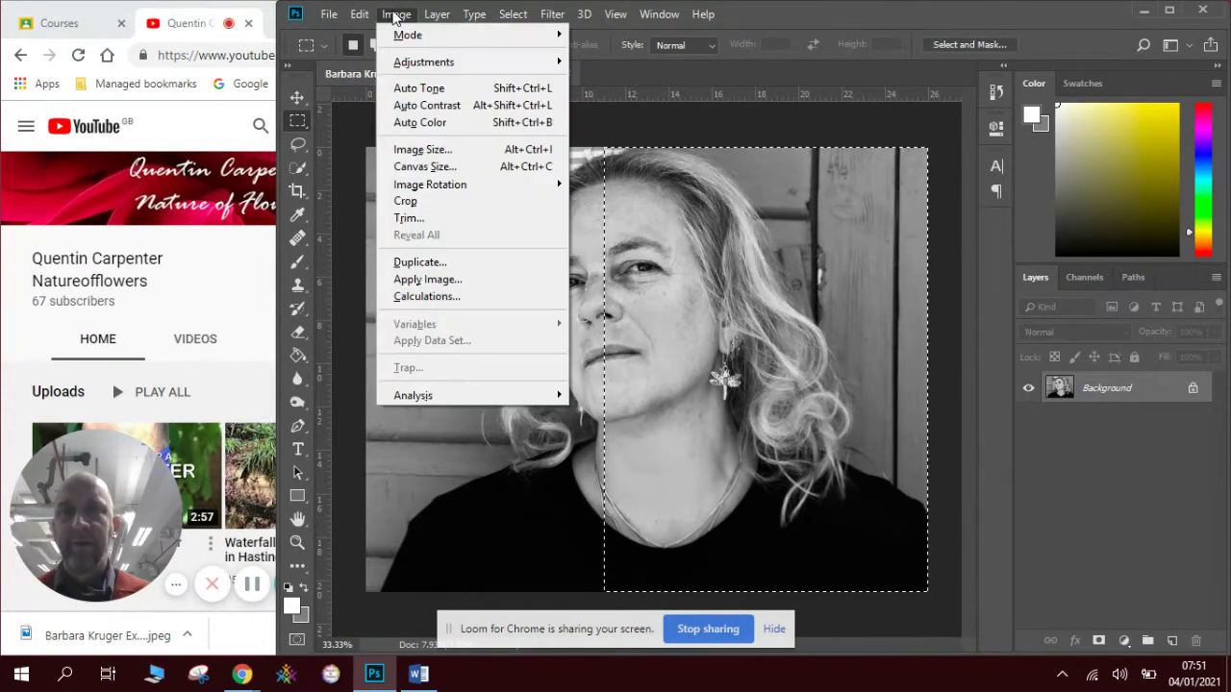
mouse_move(417, 63)
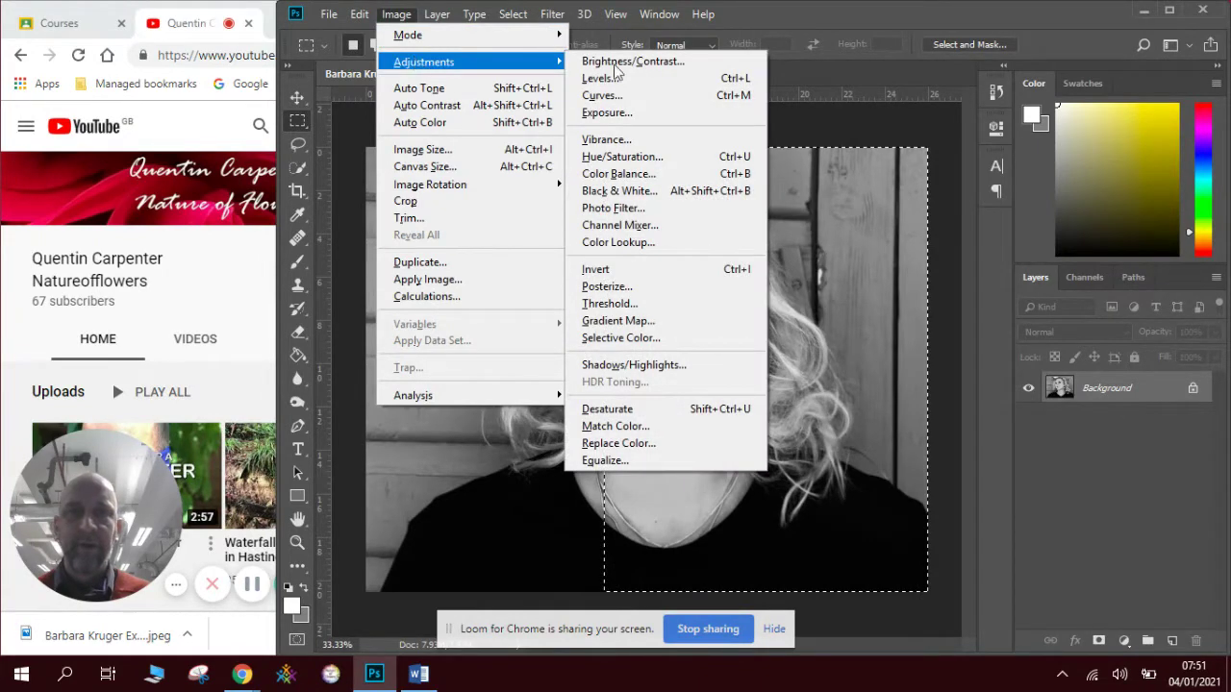
left_click(666, 273)
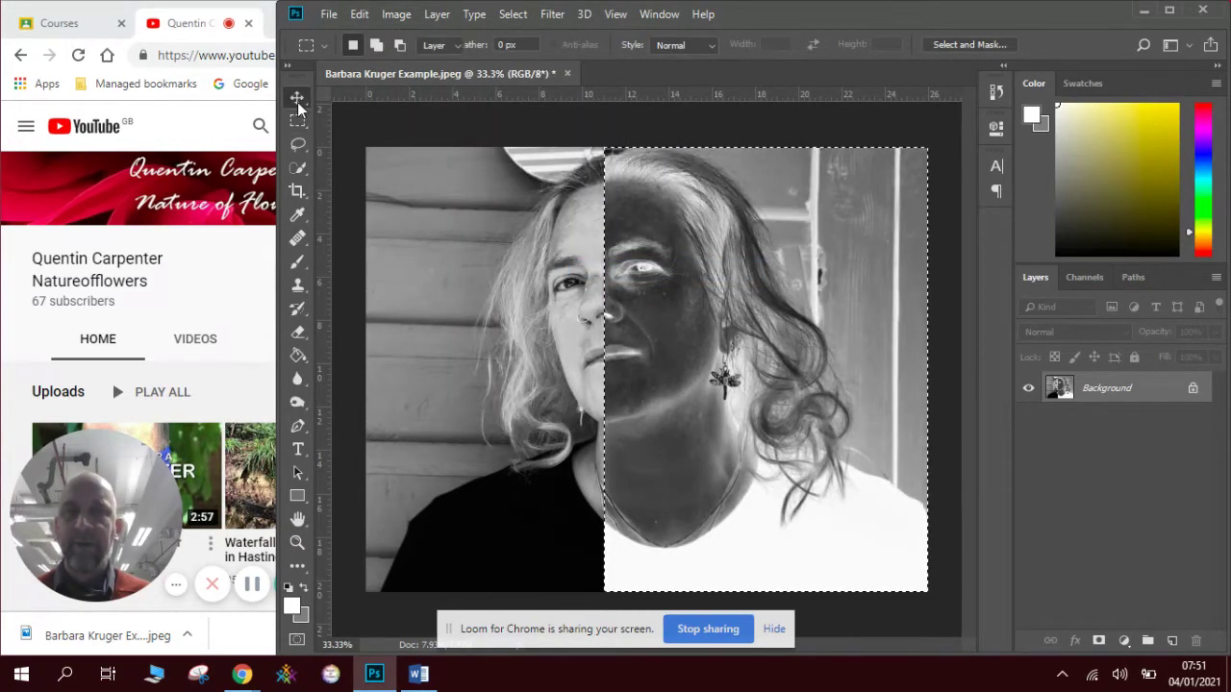
key("v")
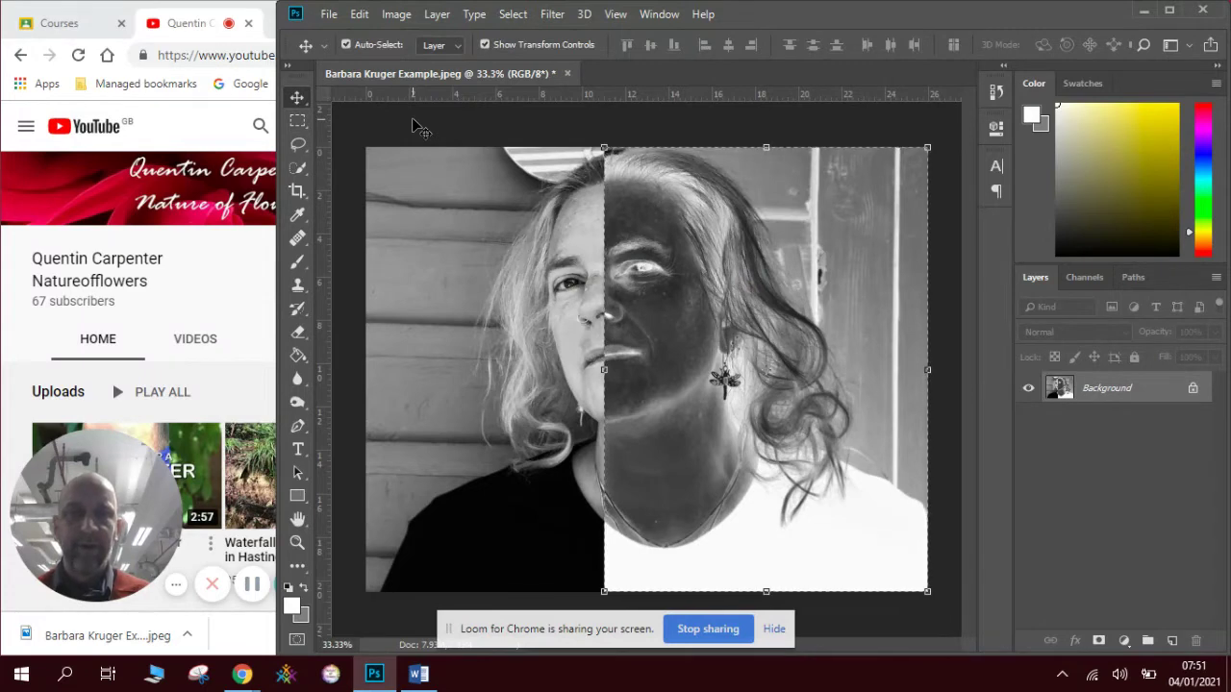
key("ctrl+d")
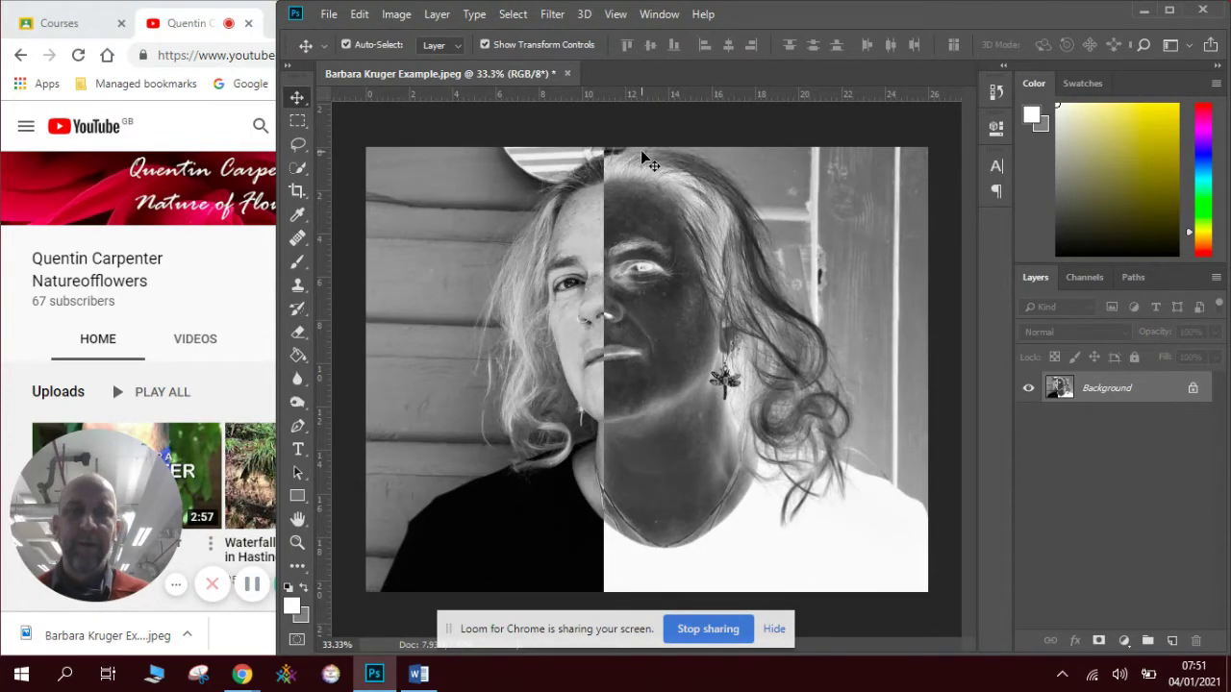
Apply another Brightness/Contrast adjustment with brightness -29 and contrast 45.
left_click(396, 14)
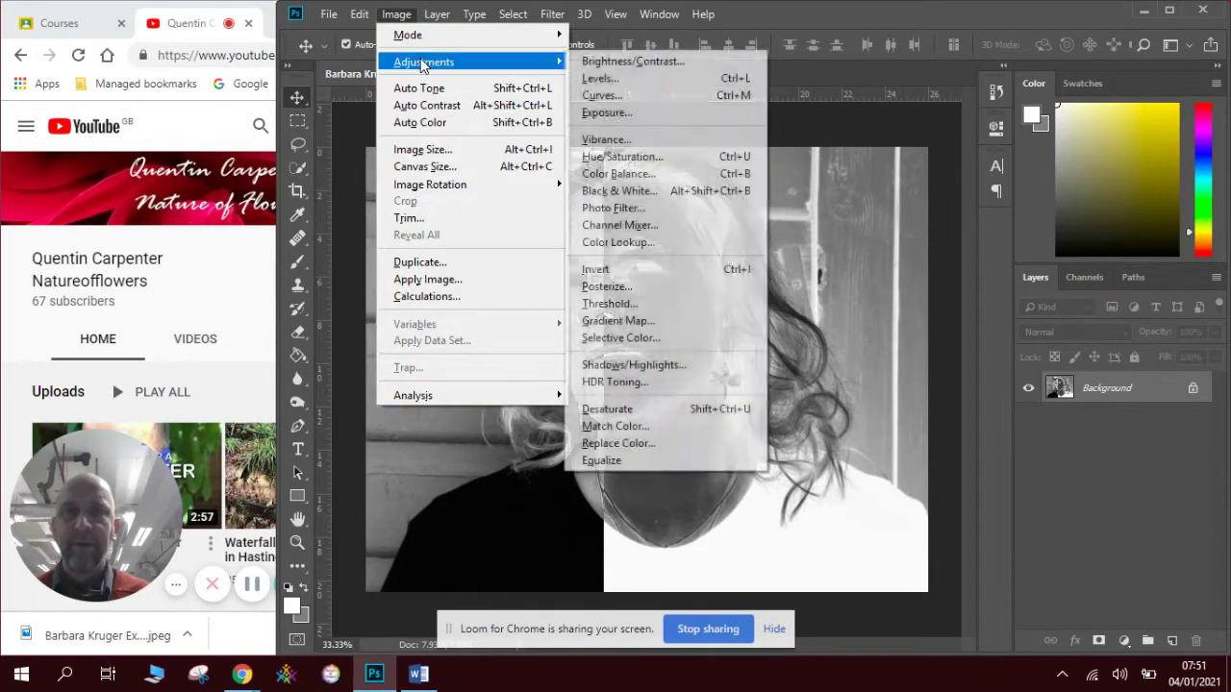
left_click(616, 62)
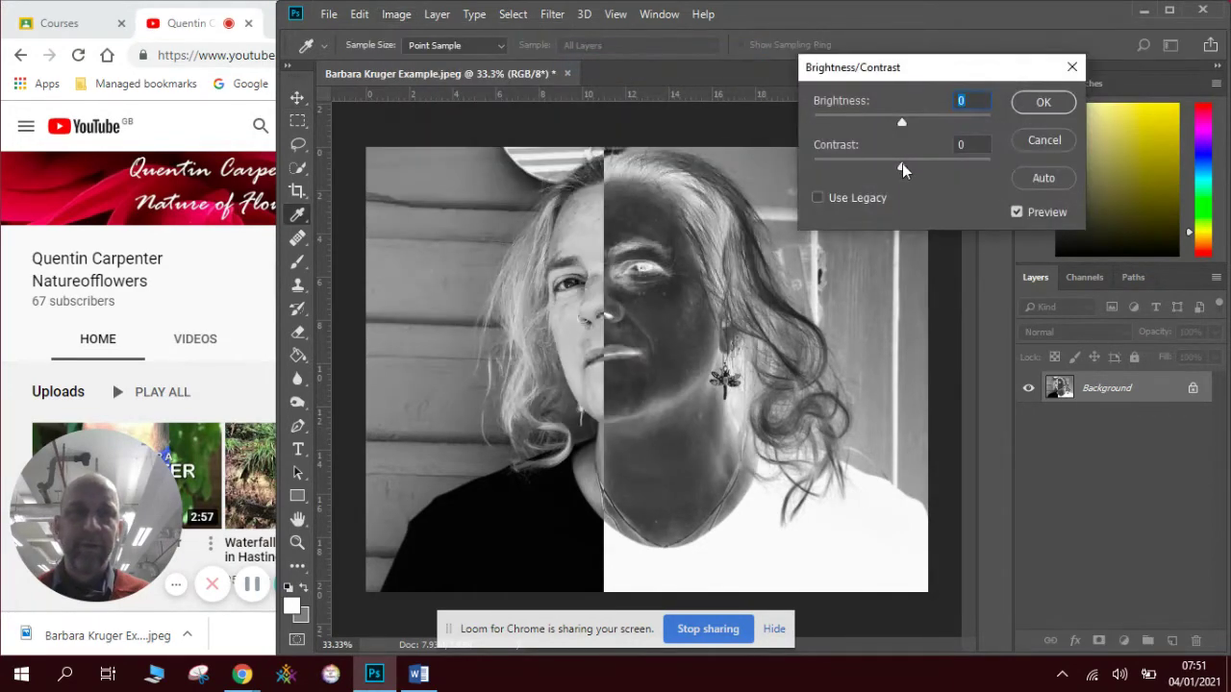
left_click_drag(902, 165, 928, 166)
left_click_drag(902, 122, 885, 122)
left_click_drag(927, 166, 930, 168)
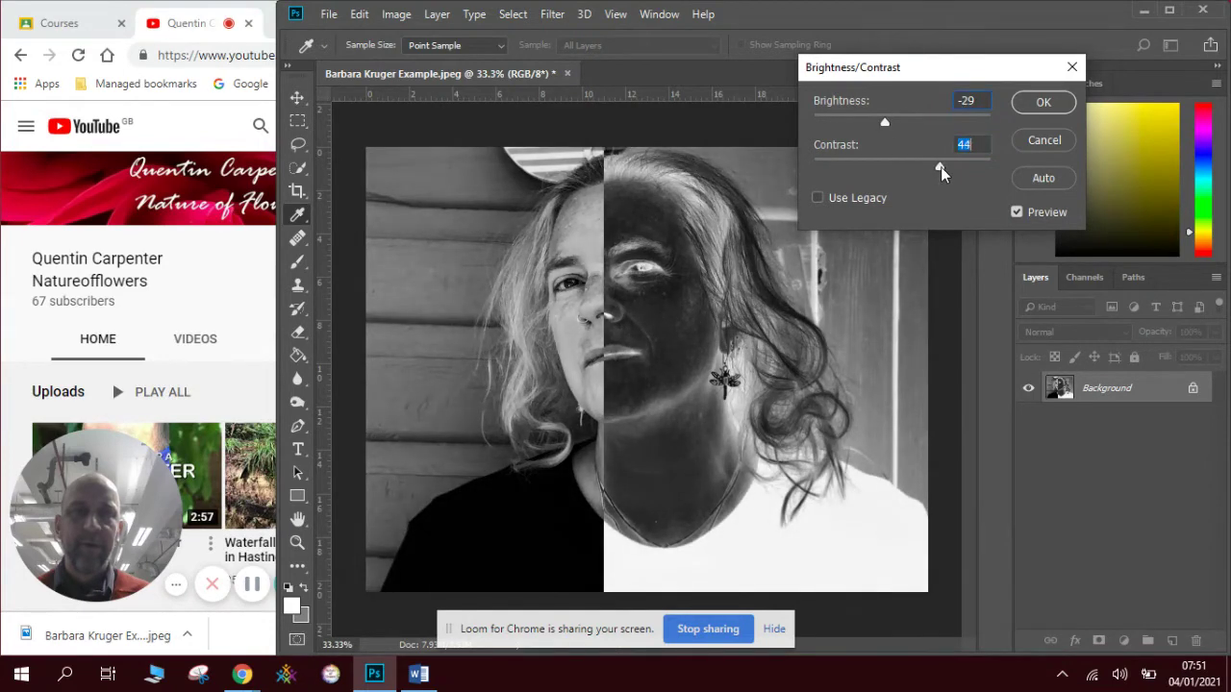
left_click(1041, 103)
key("v")
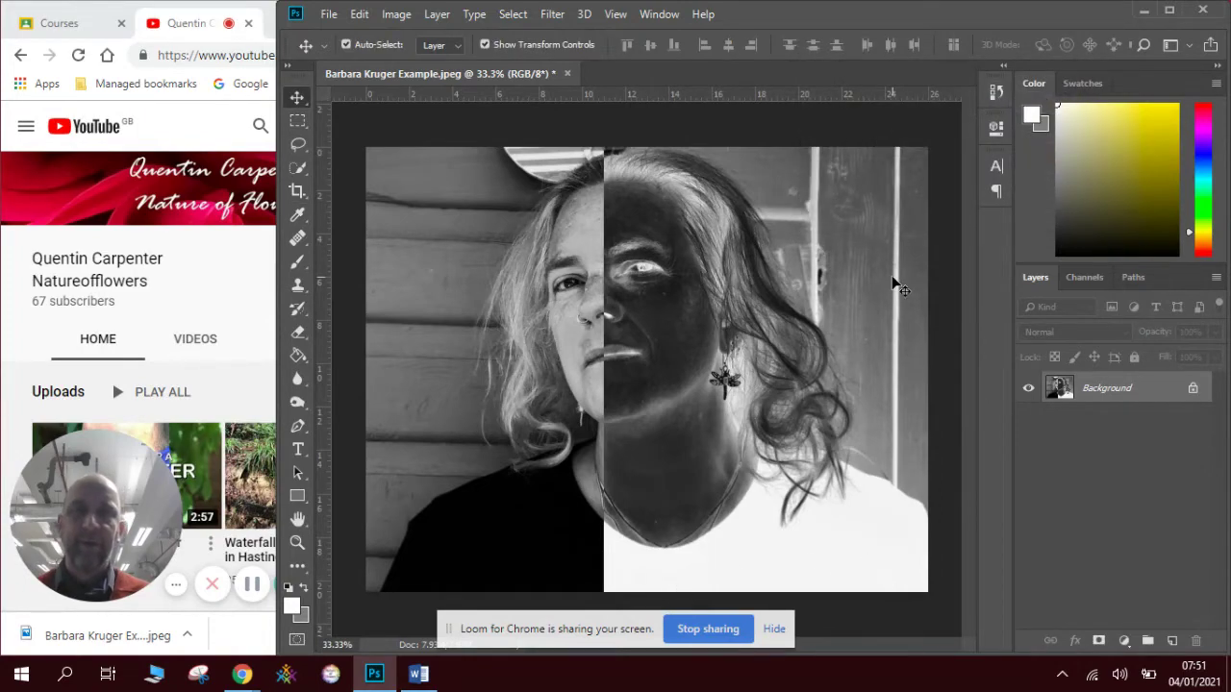
Marquee a band across the top of the portrait and set the foreground colour to red #ff0202.
left_click(298, 121)
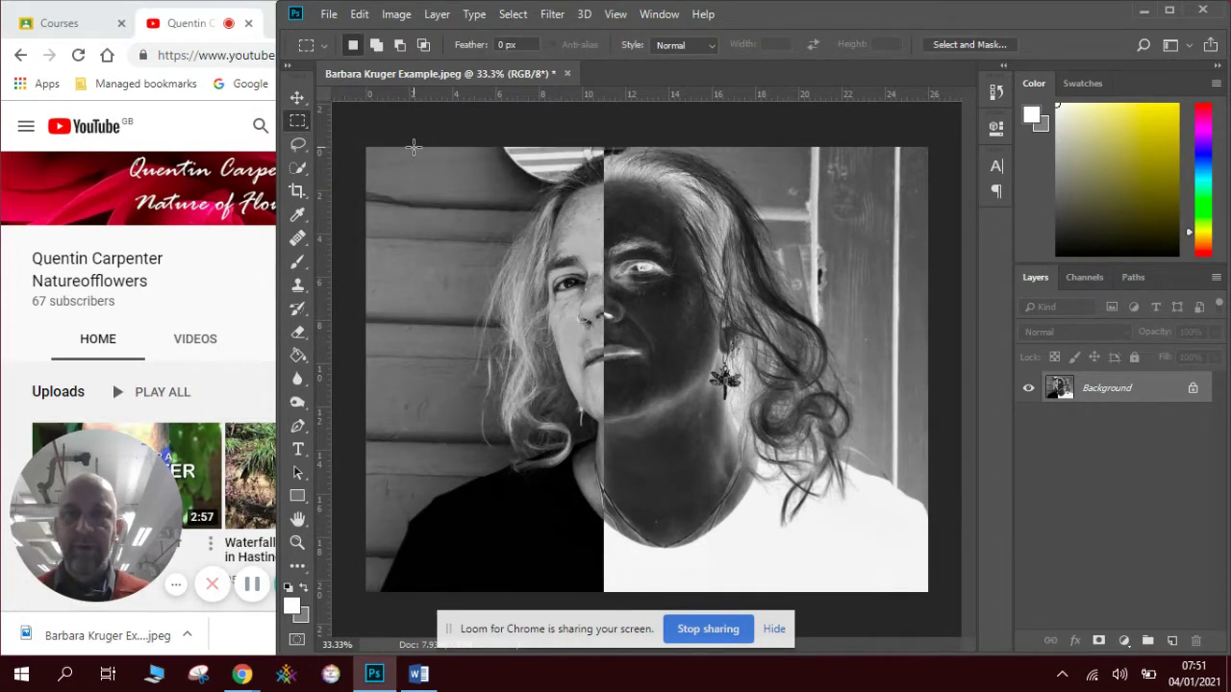
left_click_drag(414, 147, 865, 209)
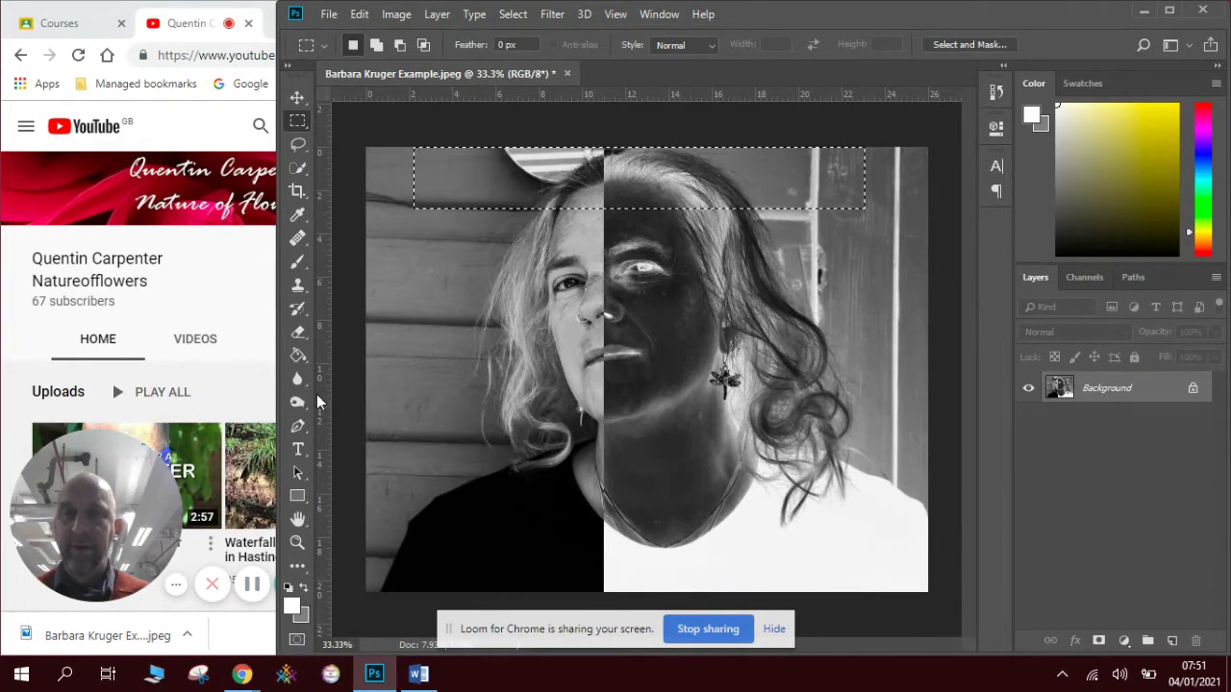
left_click(298, 356)
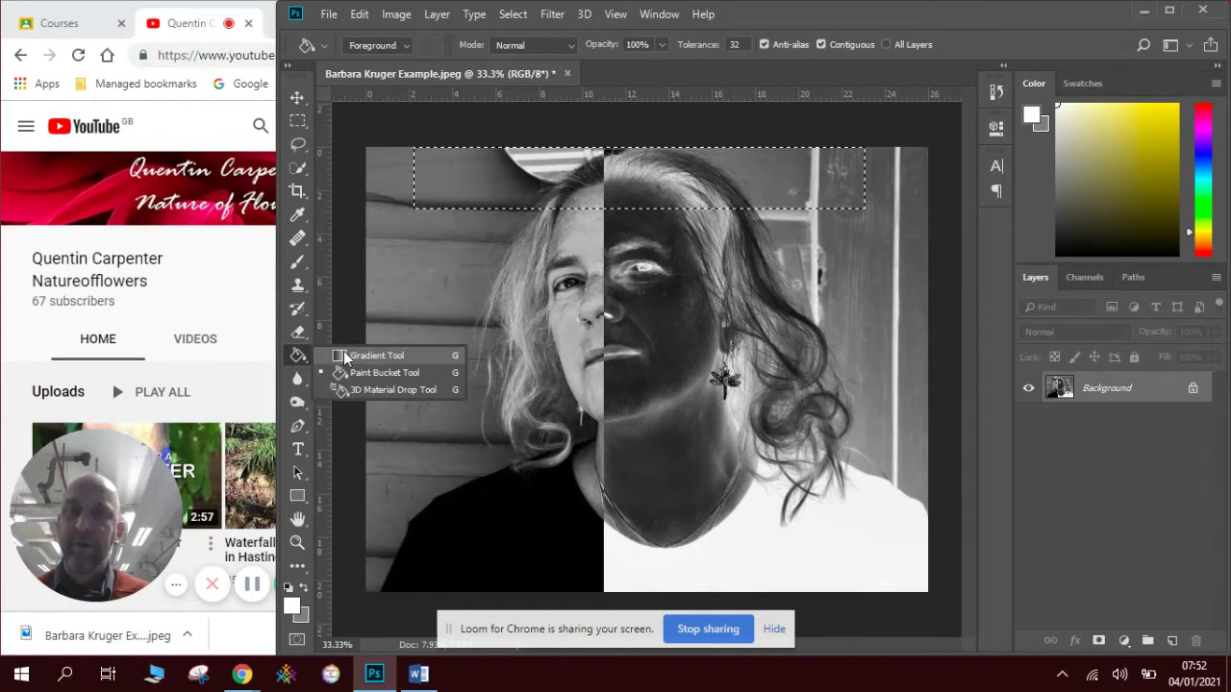
left_click(292, 606)
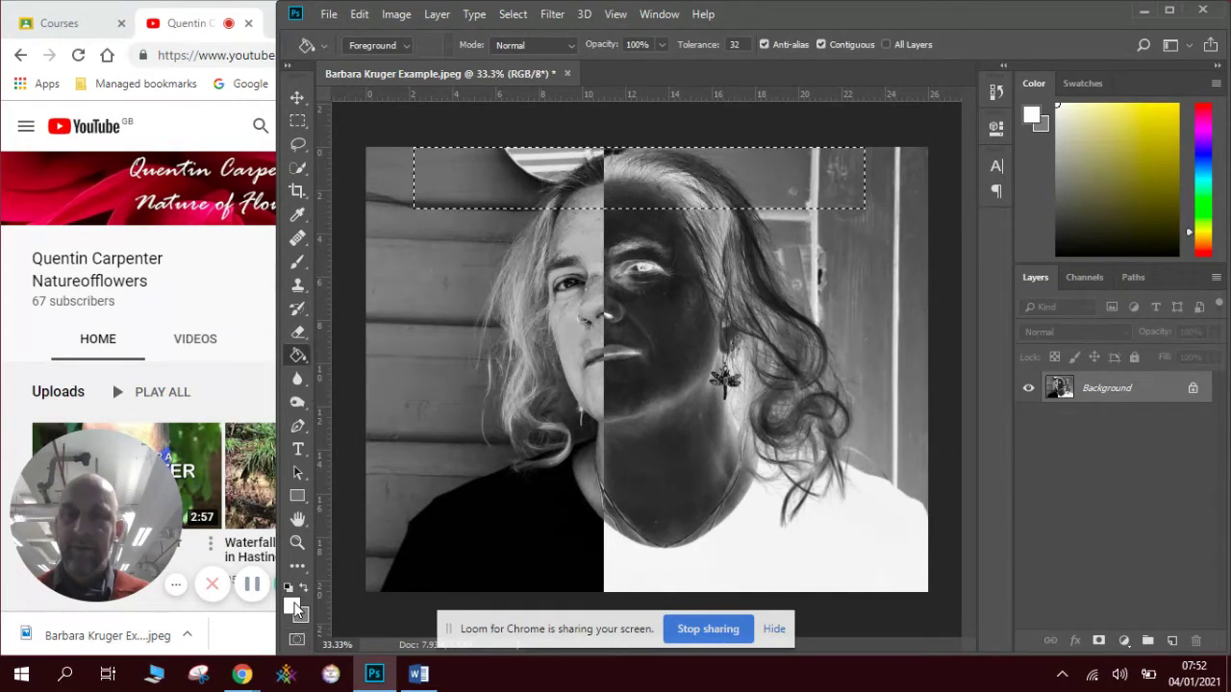
left_click(292, 605)
left_click_drag(633, 334, 624, 360)
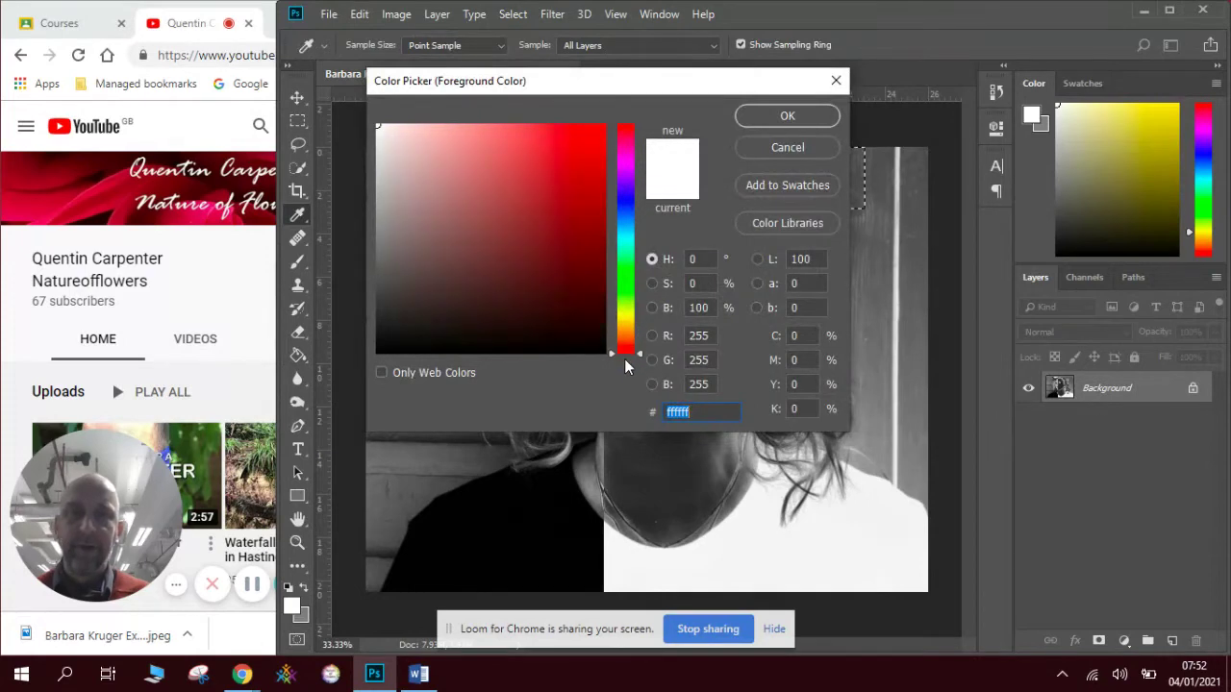
left_click_drag(571, 247, 604, 109)
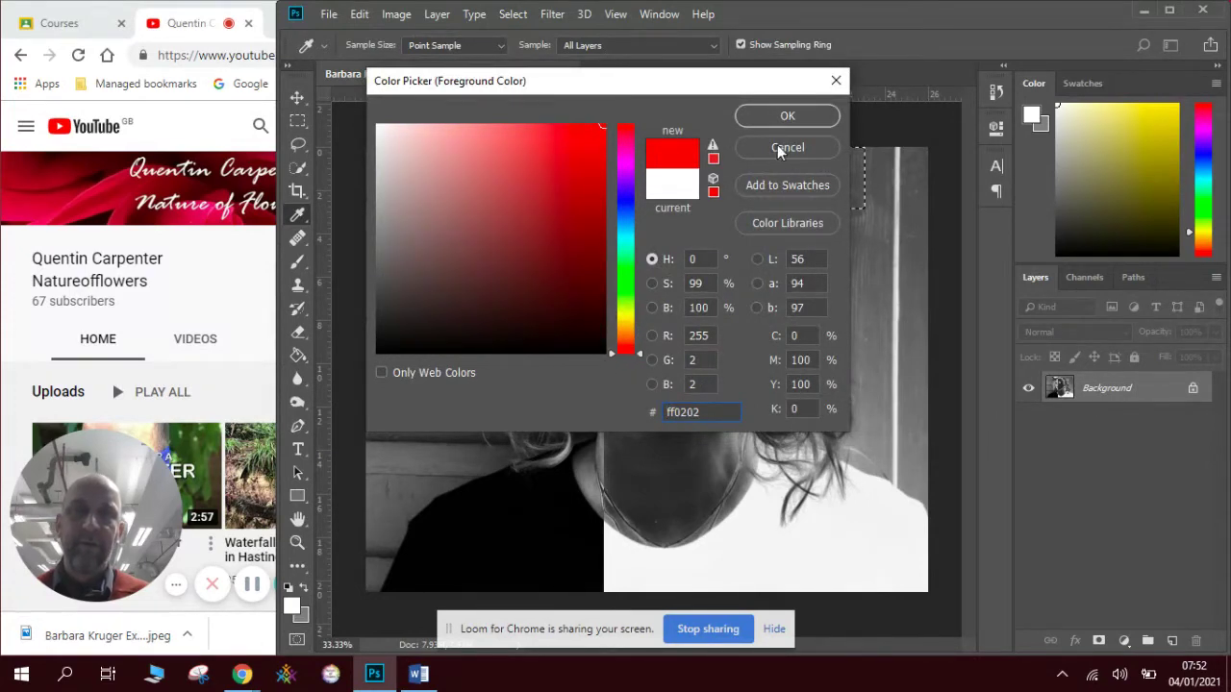
left_click(787, 117)
key("g")
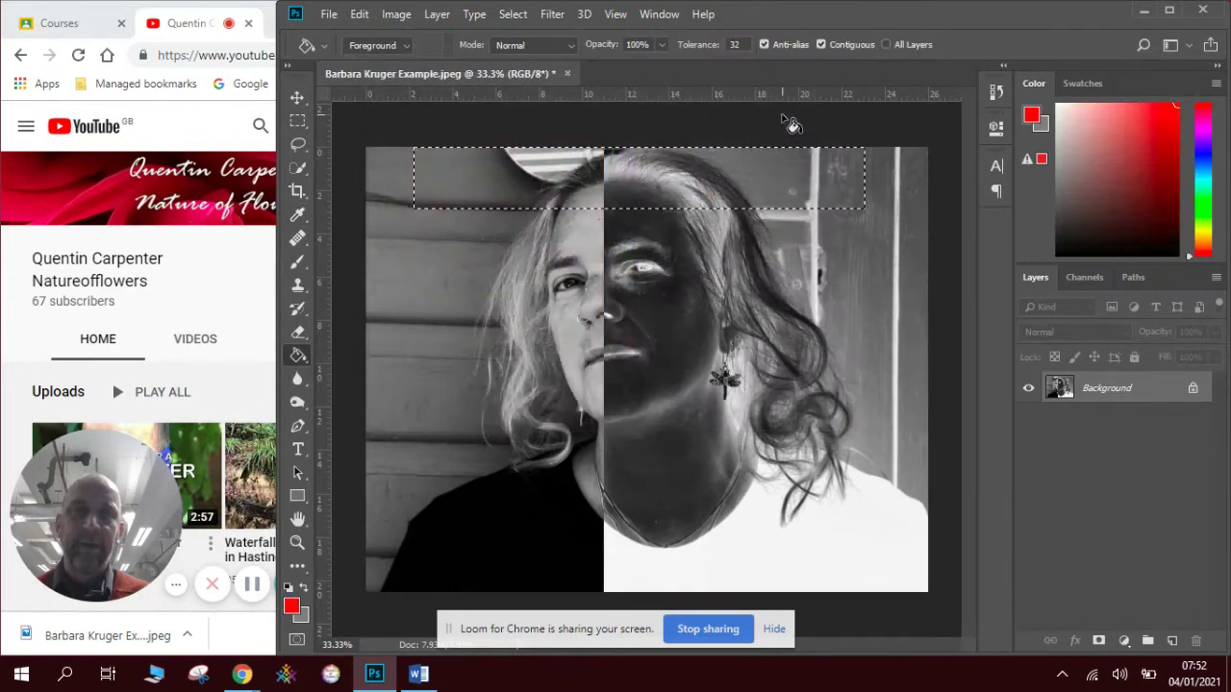
Fill the top band with red on a new layer and deselect.
left_click(1170, 642)
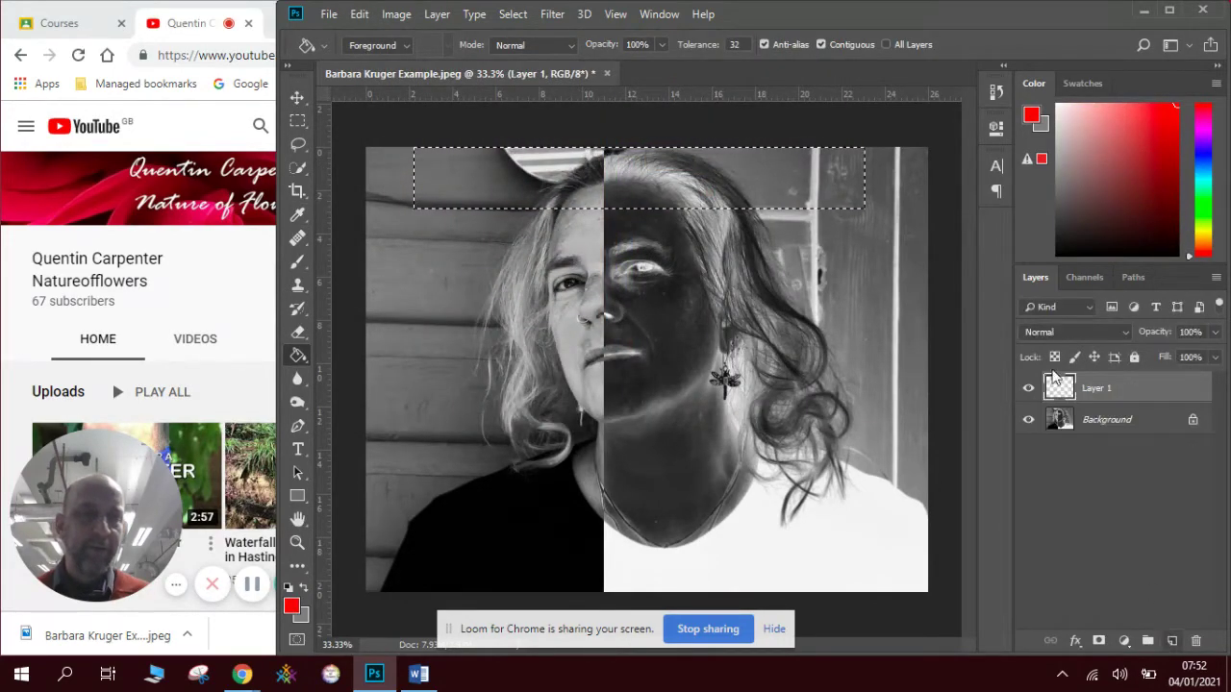
left_click(612, 168)
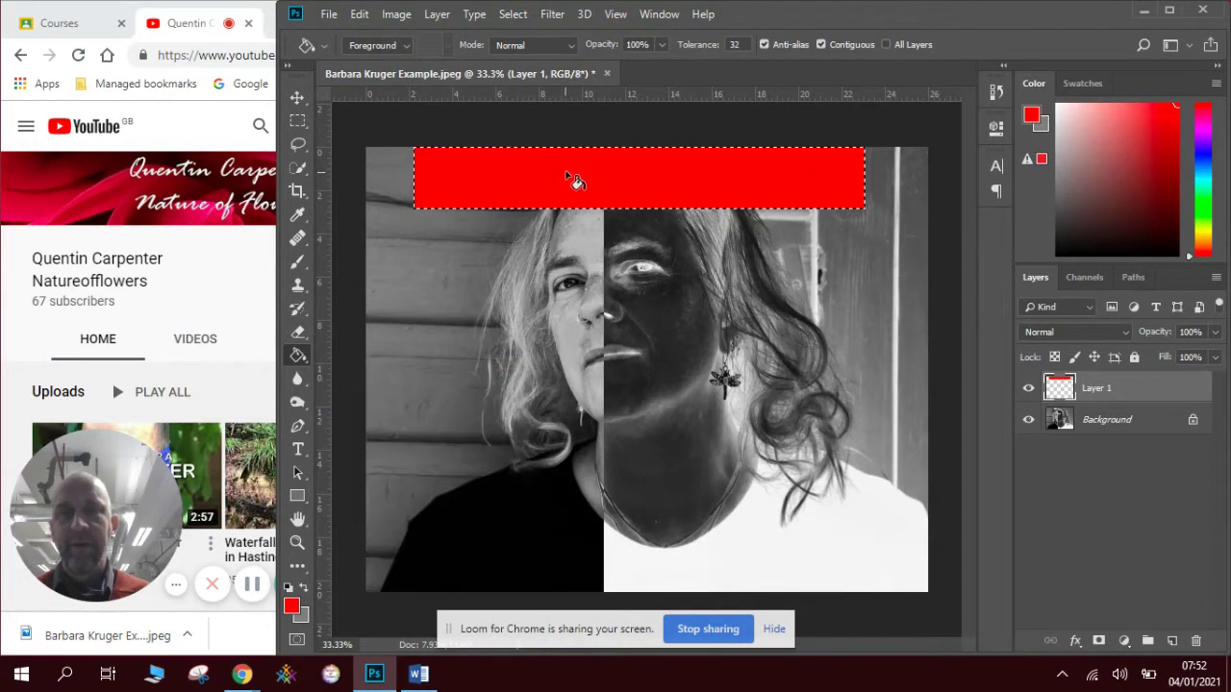
key("ctrl+d")
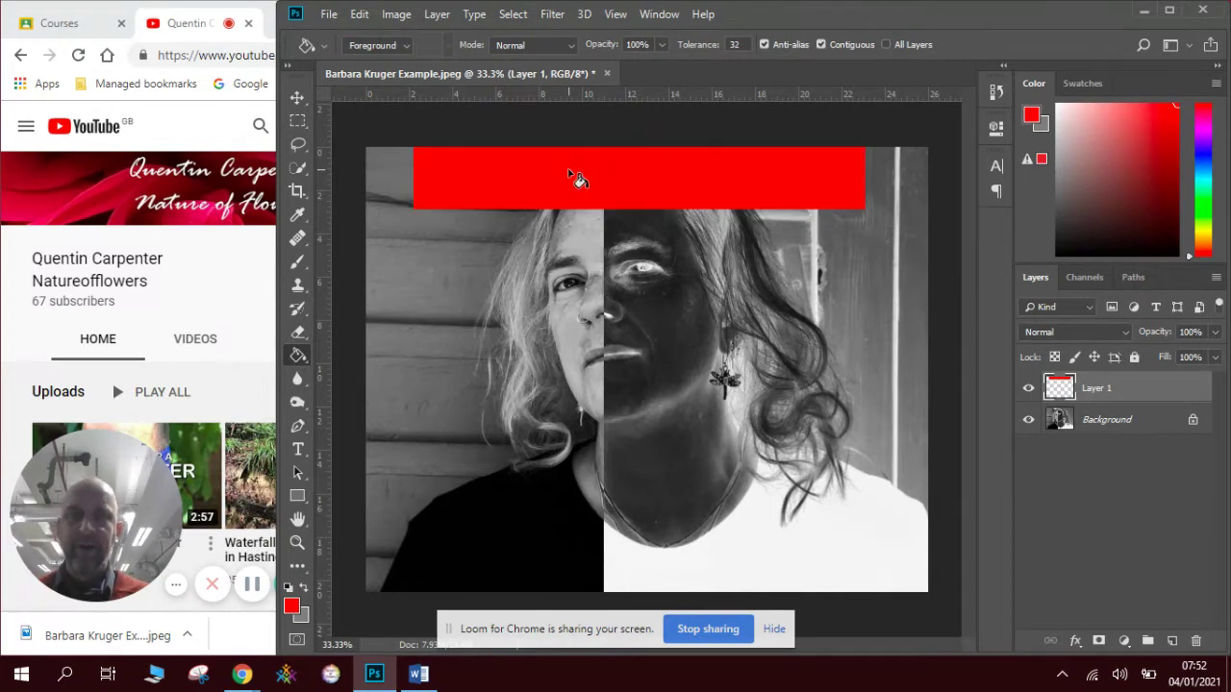
Duplicate the red bar layer and move the copy to the bottom of the image.
left_click(297, 97)
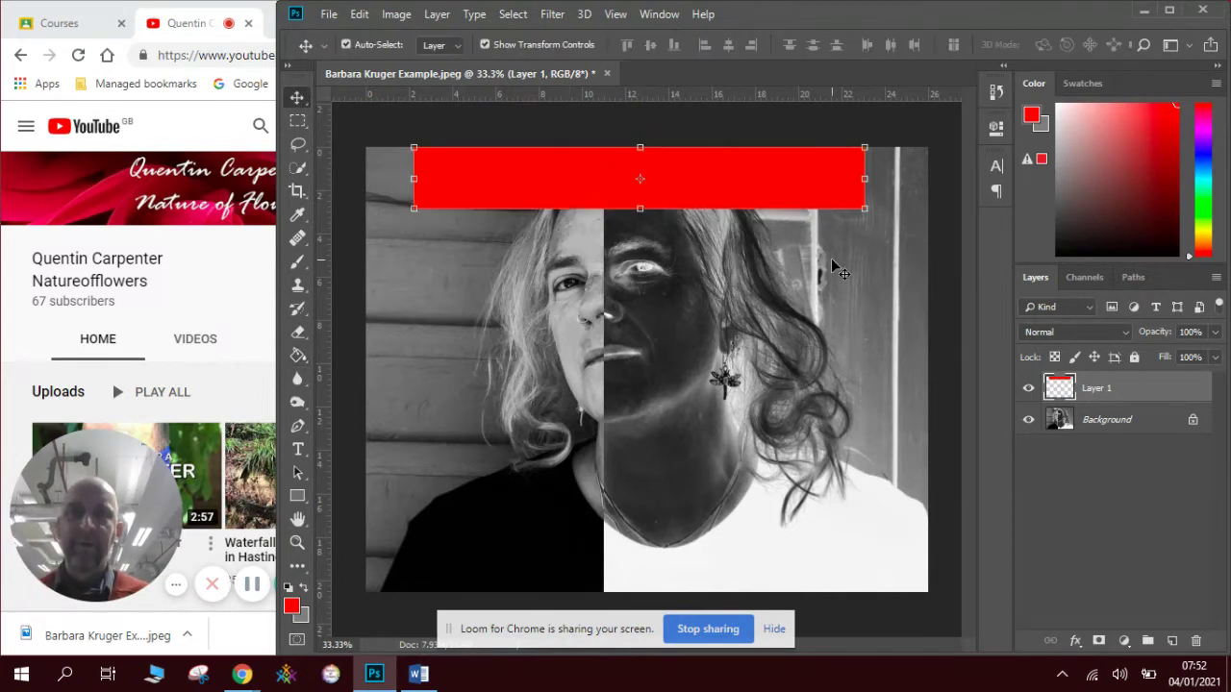
right_click(1119, 386)
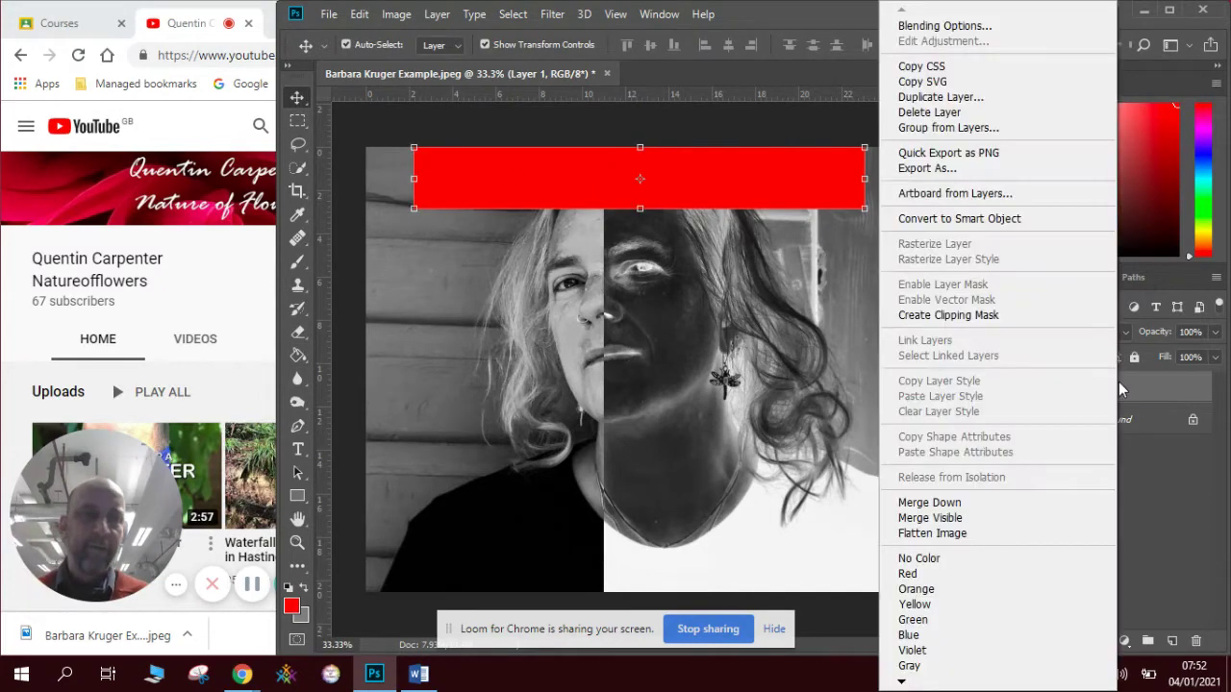
left_click(991, 97)
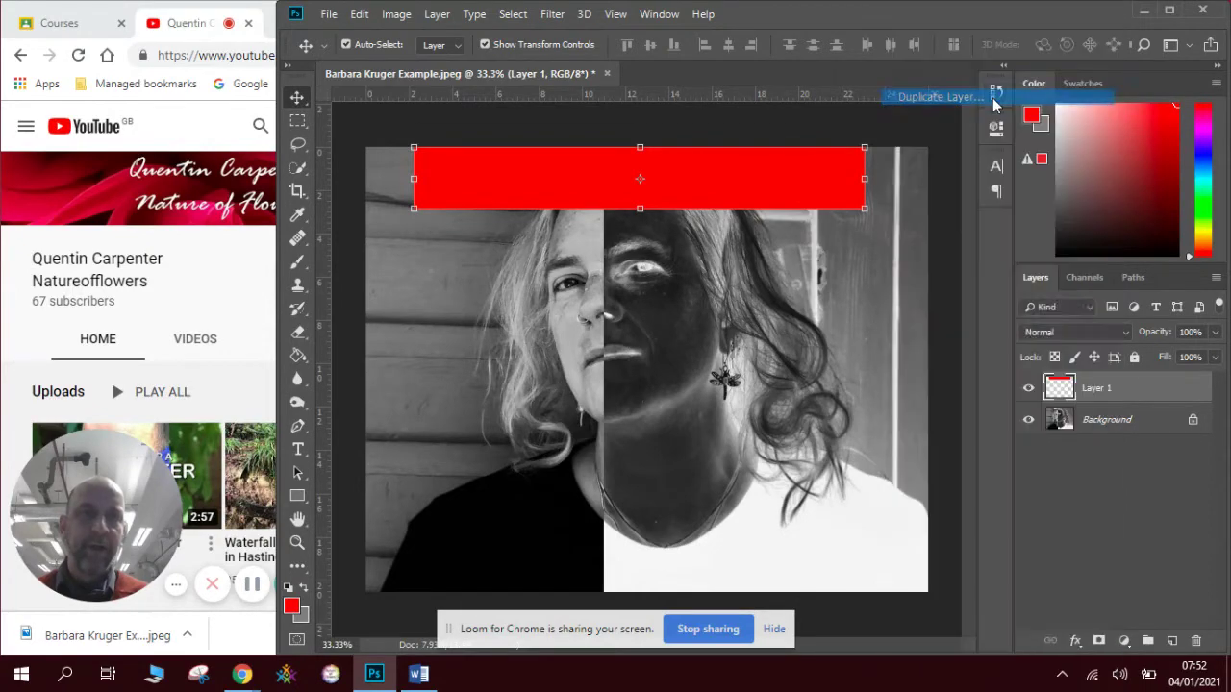
left_click(765, 170)
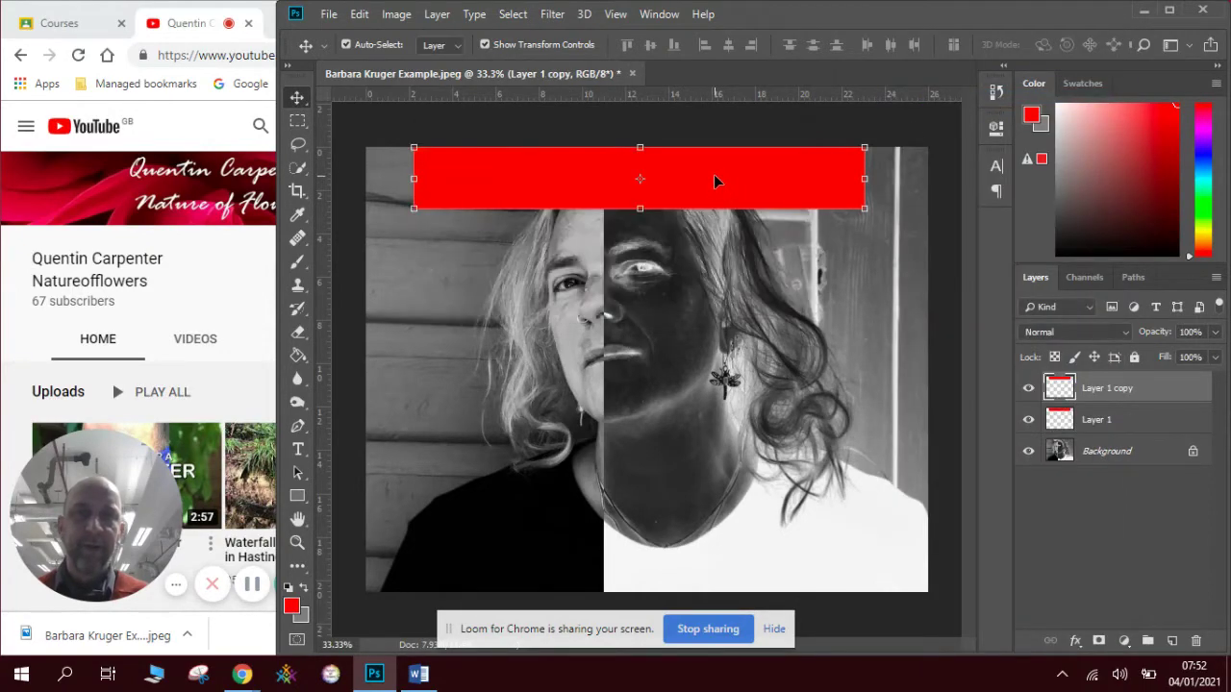
left_click_drag(714, 176, 714, 561)
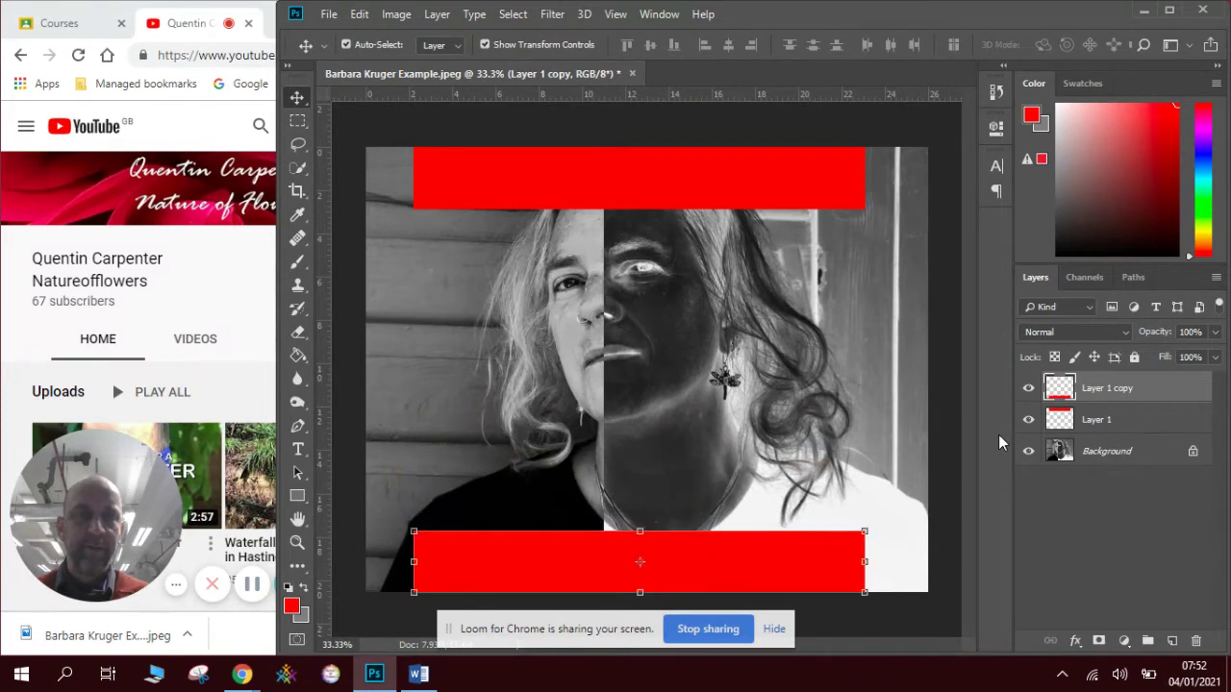
right_click(1131, 388)
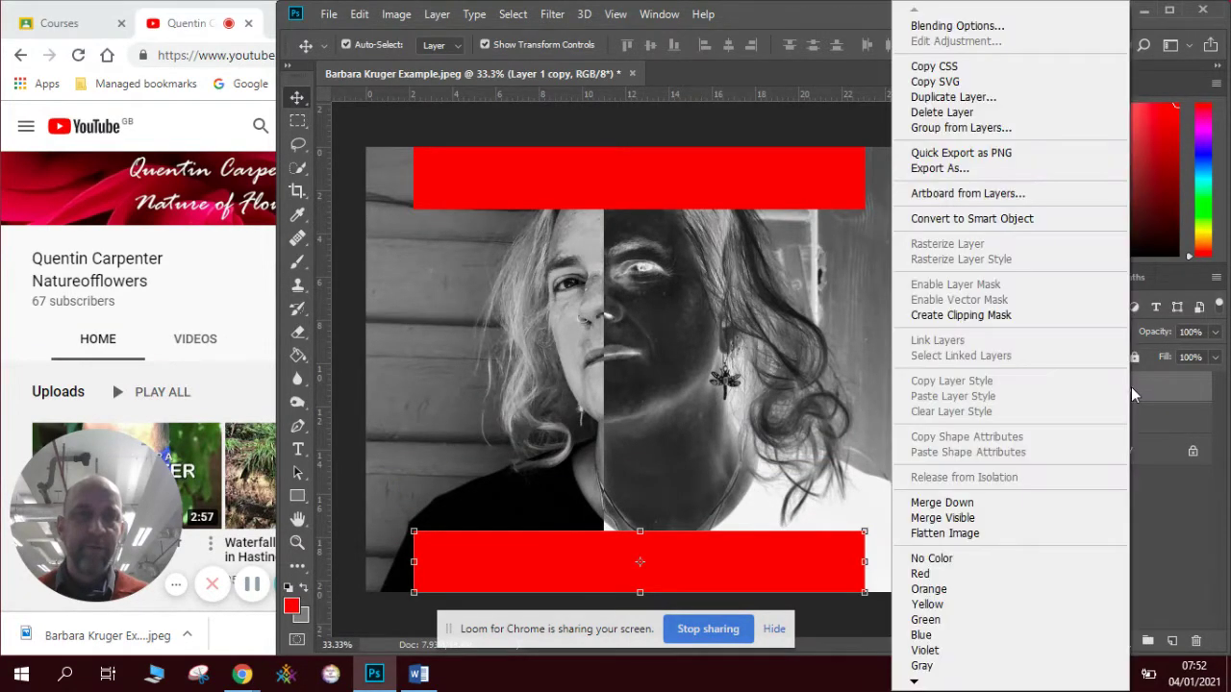
left_click(1018, 110)
left_click(761, 262)
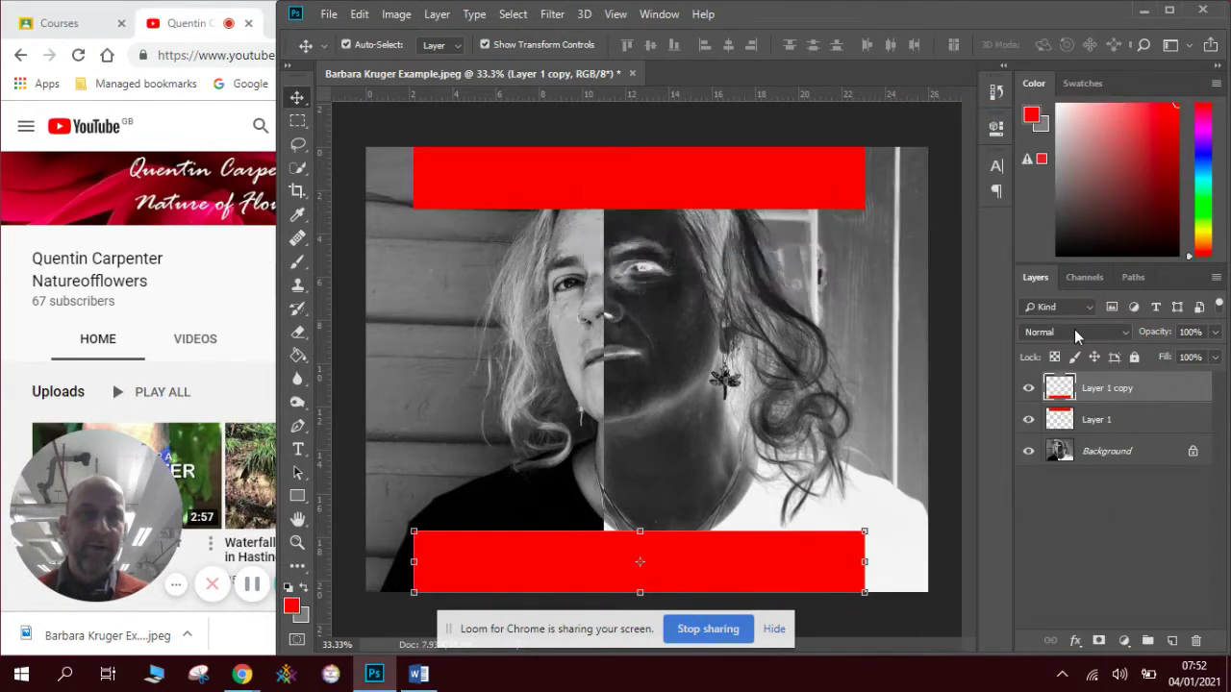
Duplicate the bar again, move it to mid-portrait and shrink it over the mouth.
right_click(1102, 385)
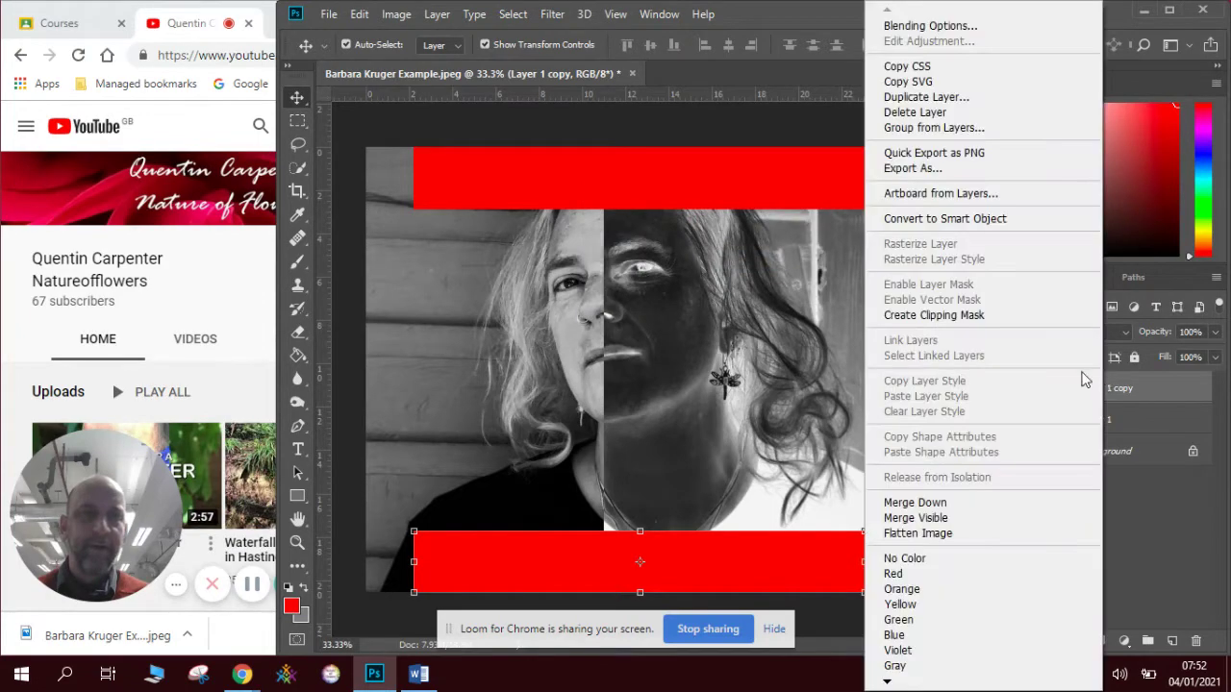
left_click(1023, 97)
left_click(757, 171)
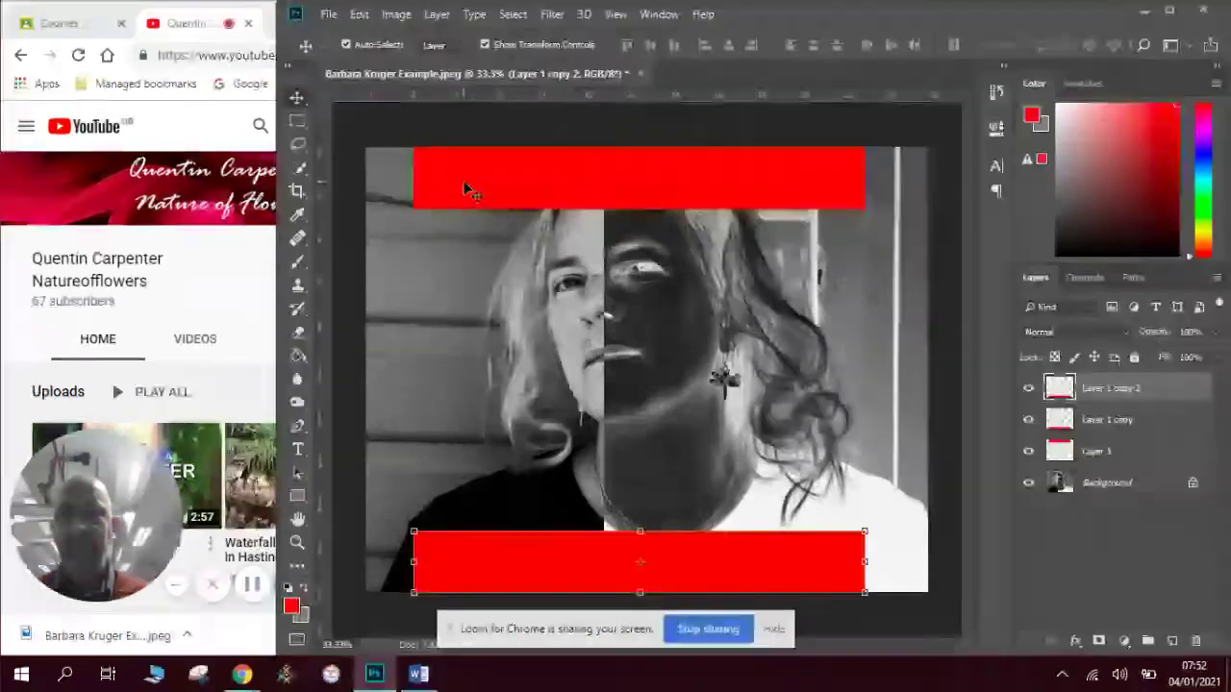
mouse_move(466, 180)
left_mouse_down()
mouse_move(476, 336)
mouse_move(475, 179)
left_mouse_up()
left_click_drag(494, 542, 492, 370)
left_click_drag(411, 344, 572, 410)
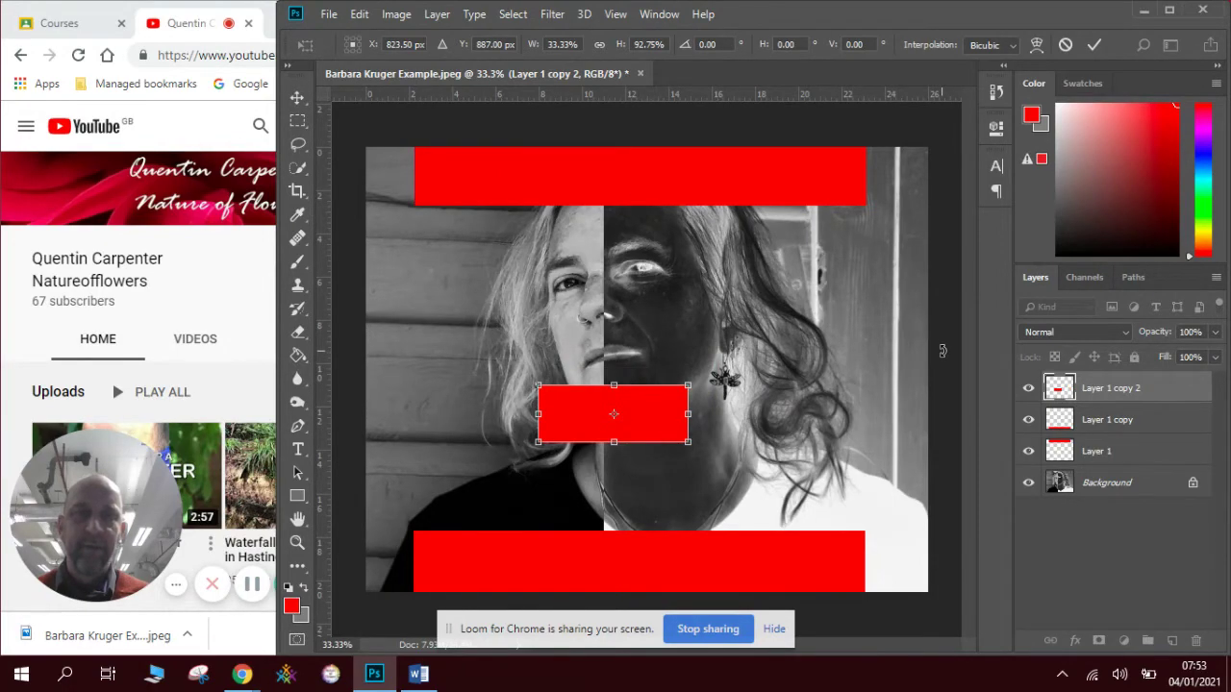
left_click(302, 97)
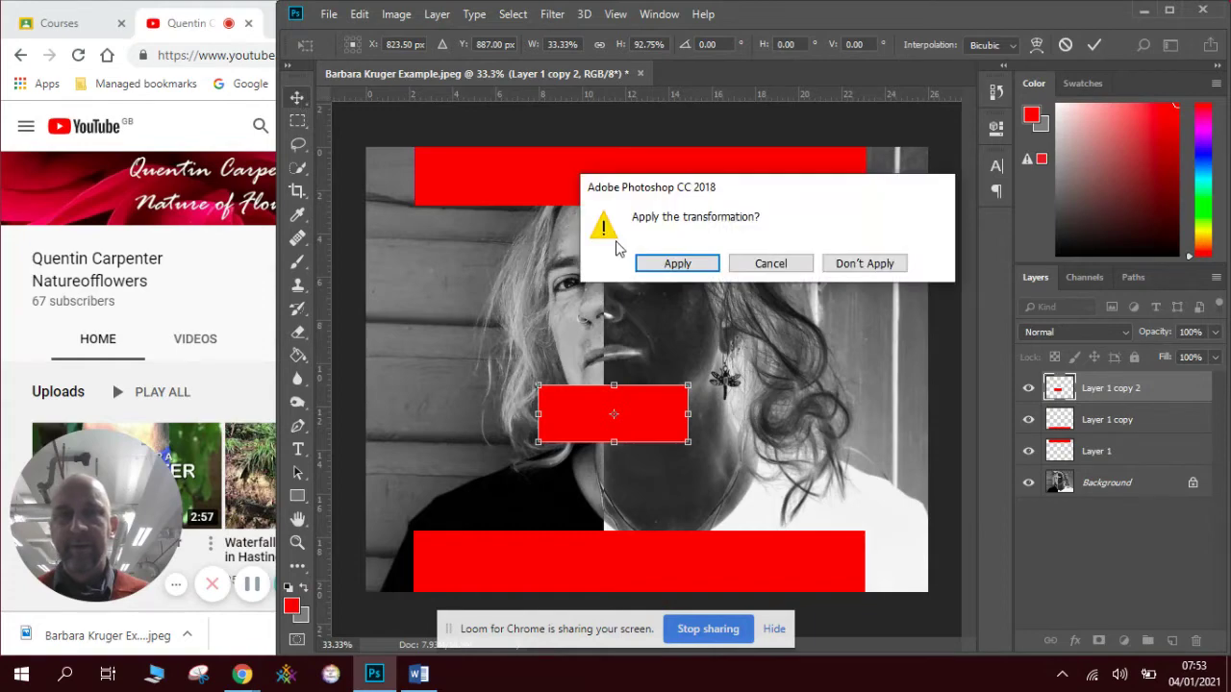
left_click(663, 265)
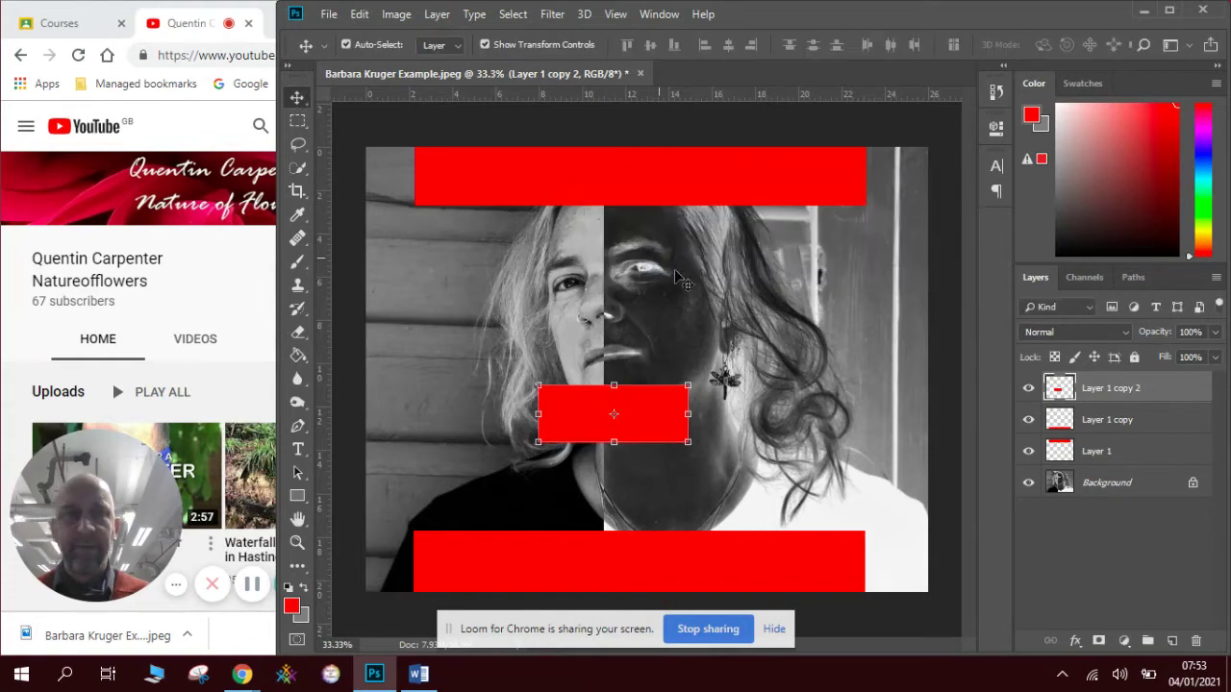
Select the top bar's layer and choose Gill Sans MT for the Type tool.
left_click(1119, 455)
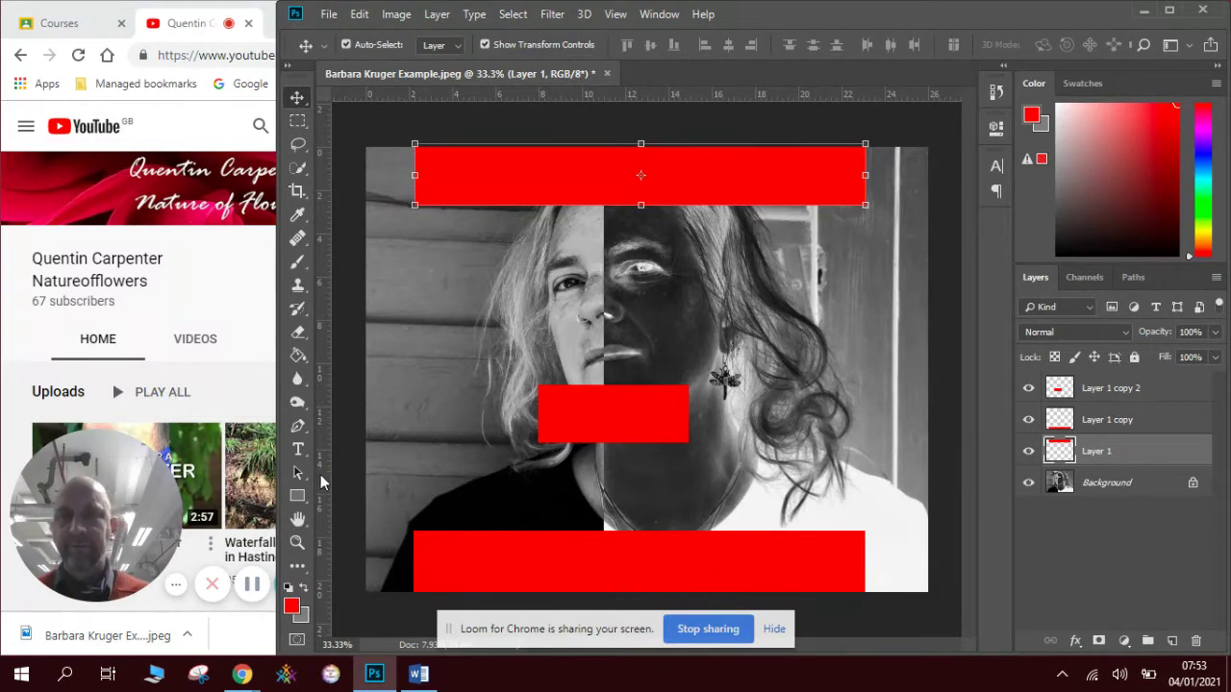
left_click(299, 447)
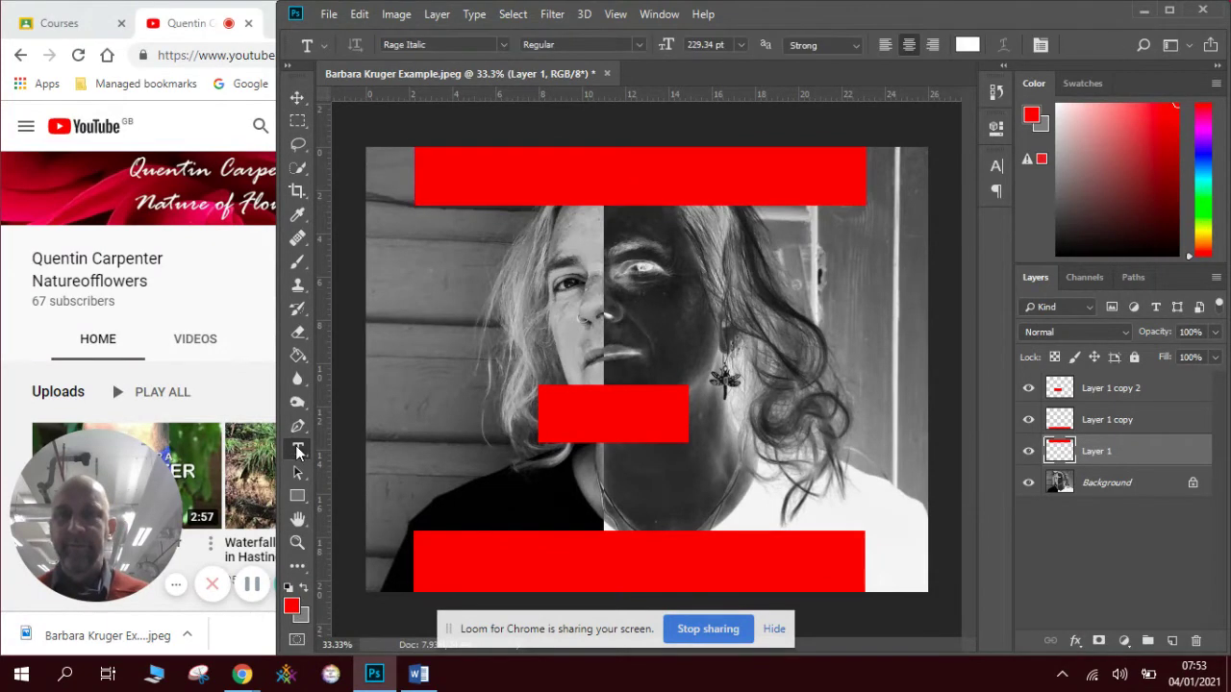
left_click(504, 45)
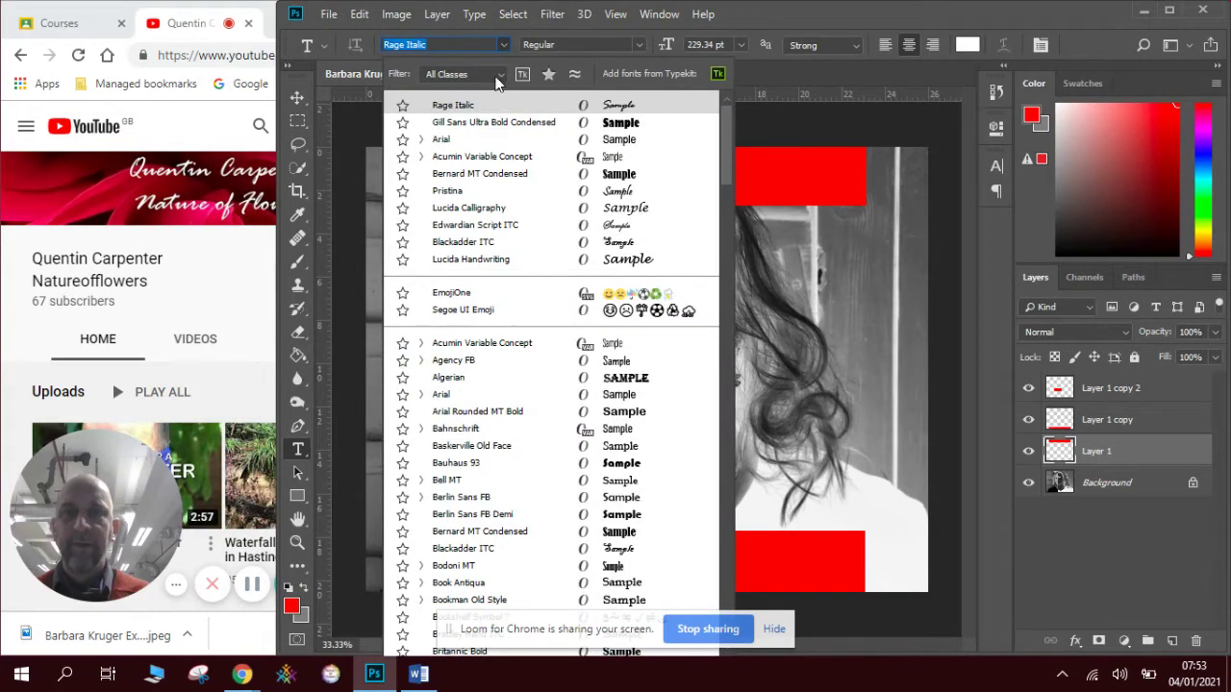
left_click_drag(723, 168, 723, 376)
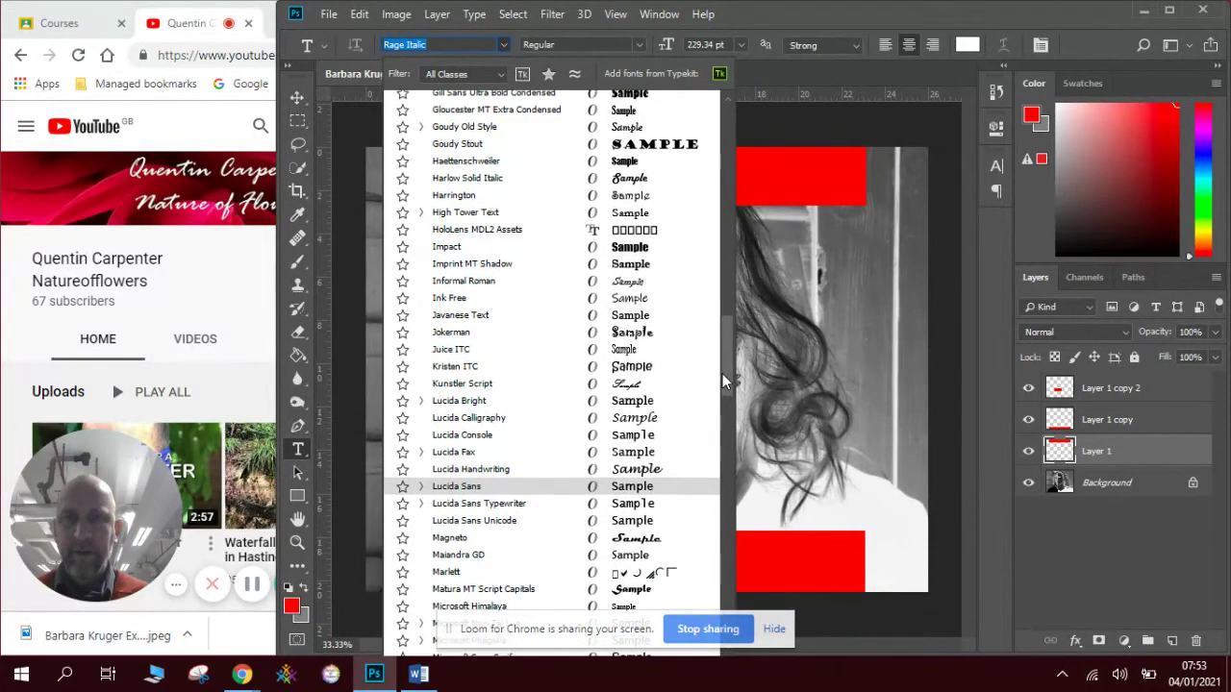
left_click_drag(723, 382, 723, 353)
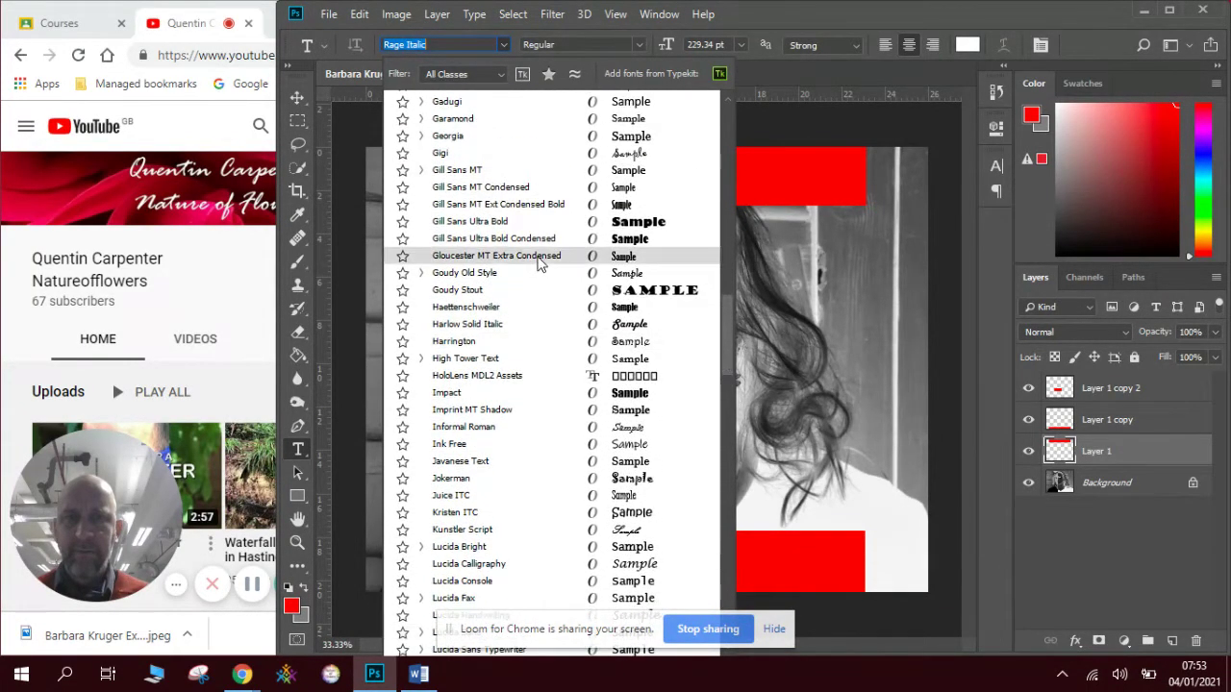
left_click(497, 171)
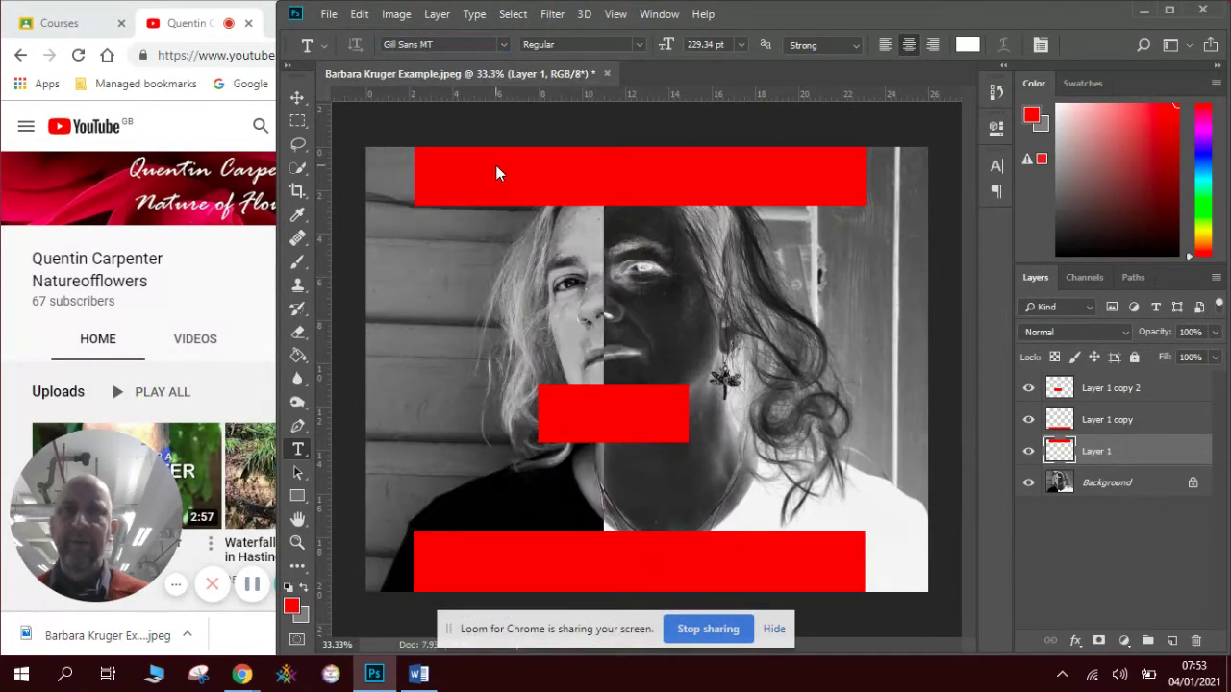
Set the text colour to white #ffffff.
left_click(967, 46)
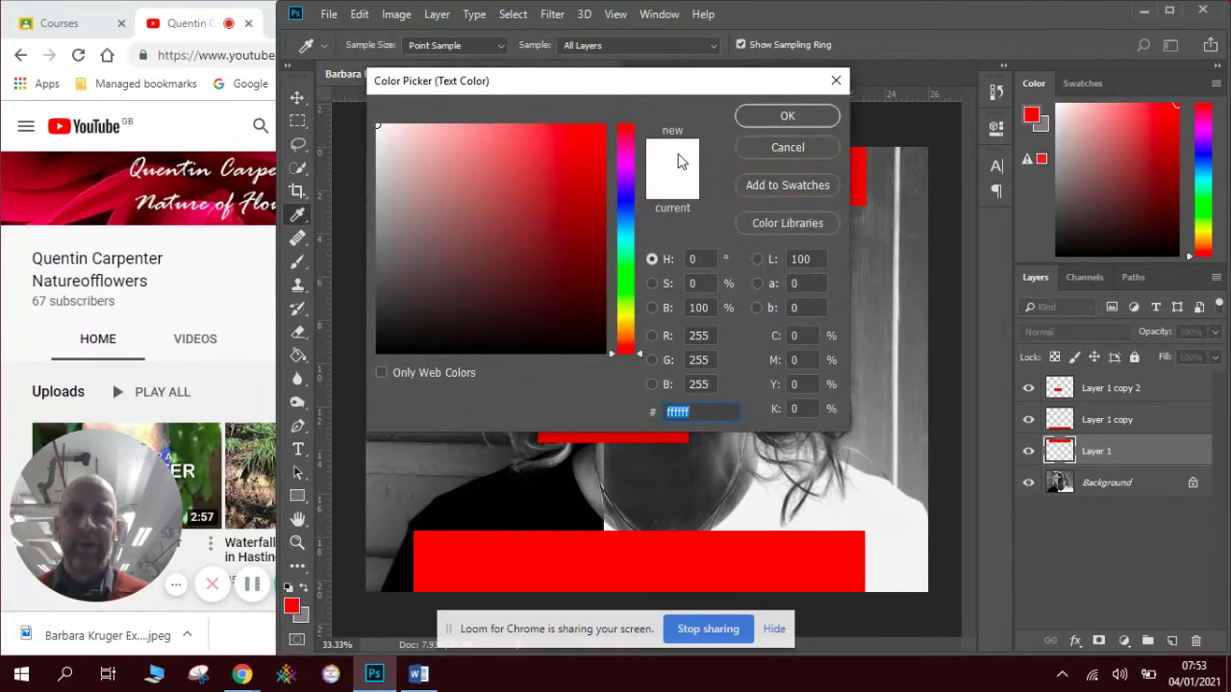
mouse_move(387, 130)
left_mouse_down()
mouse_move(401, 137)
mouse_move(374, 124)
left_mouse_up()
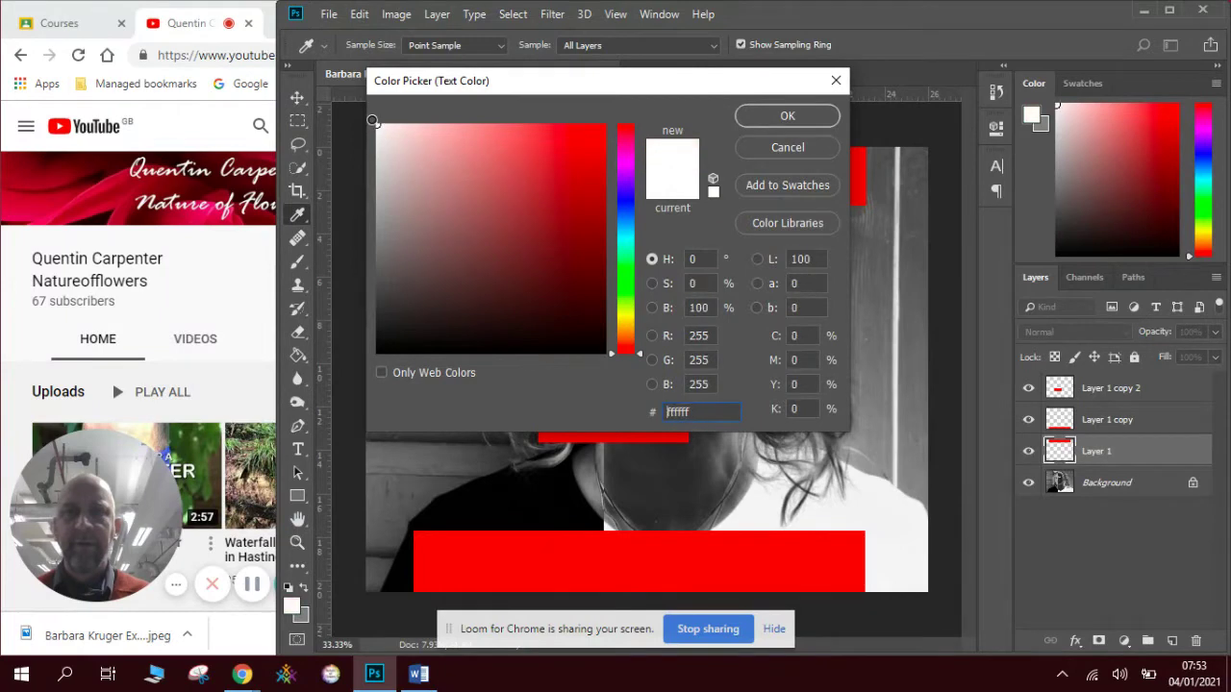
left_click(786, 116)
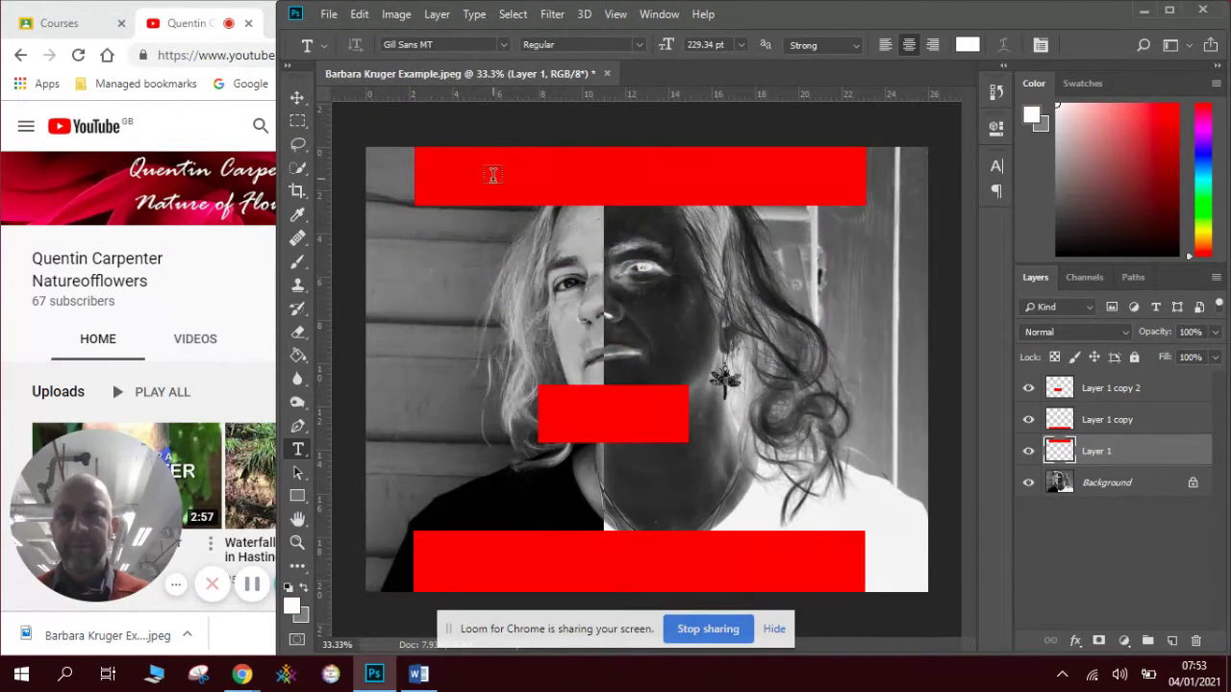
Set the font size to 100 pt and type 'Your Body' on the top red bar.
left_click(490, 175)
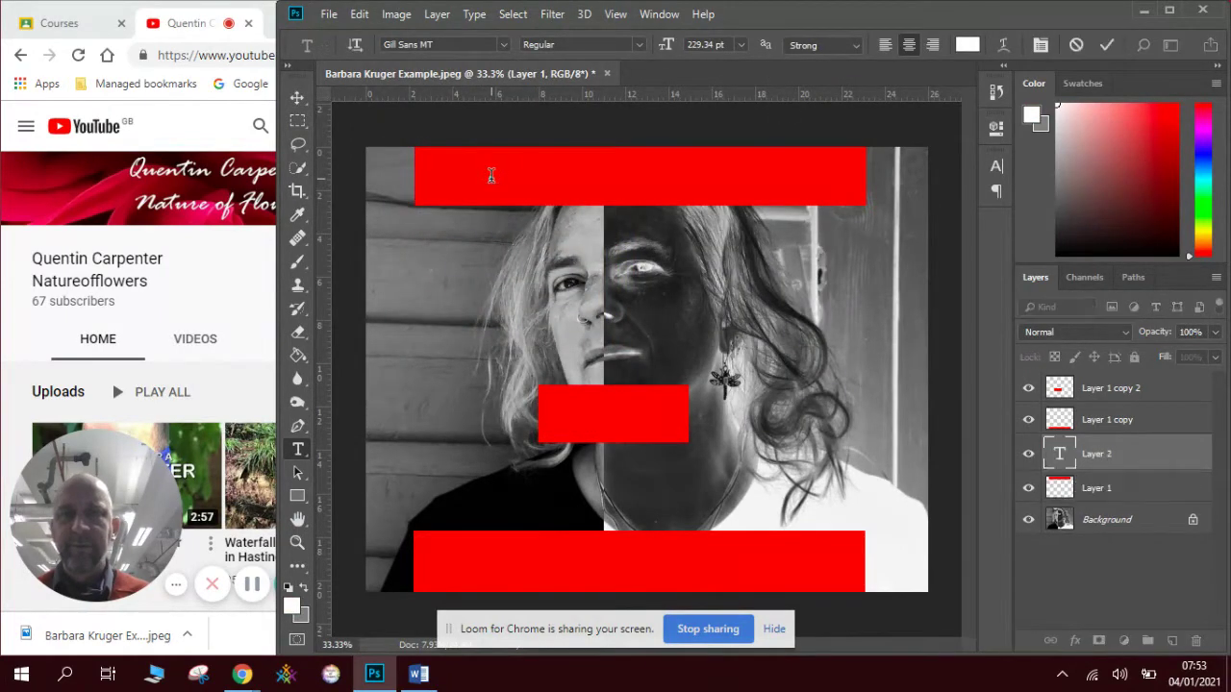
left_click(740, 46)
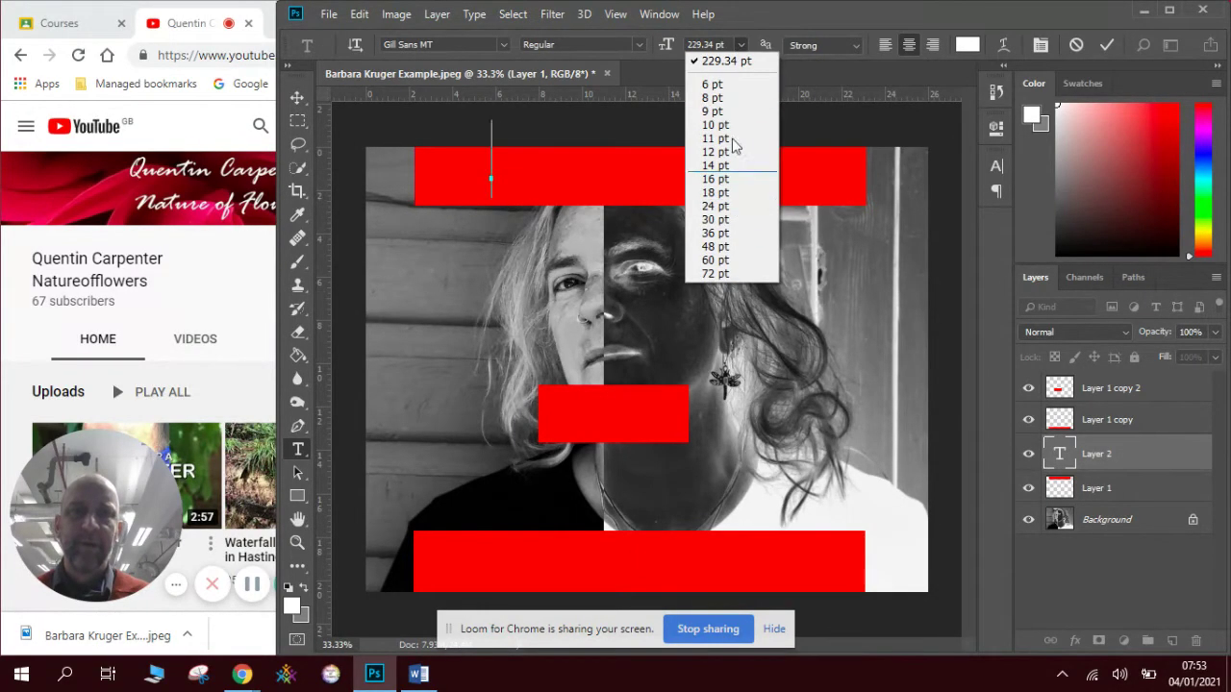
left_click(731, 63)
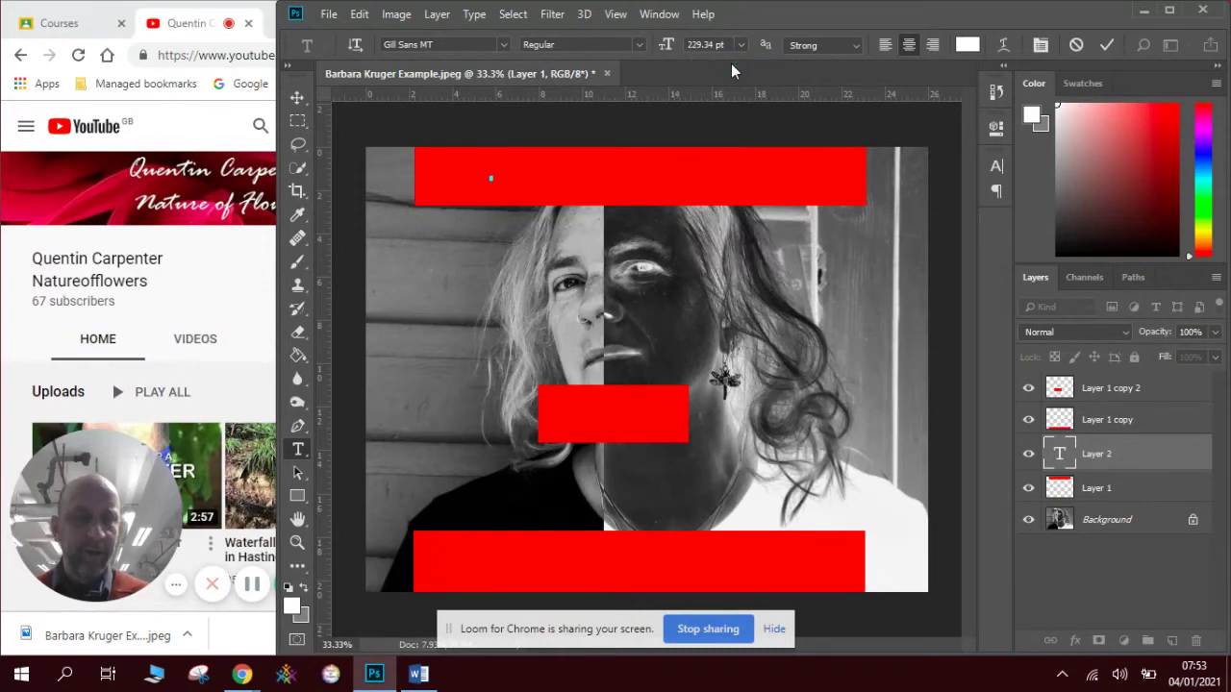
type("15")
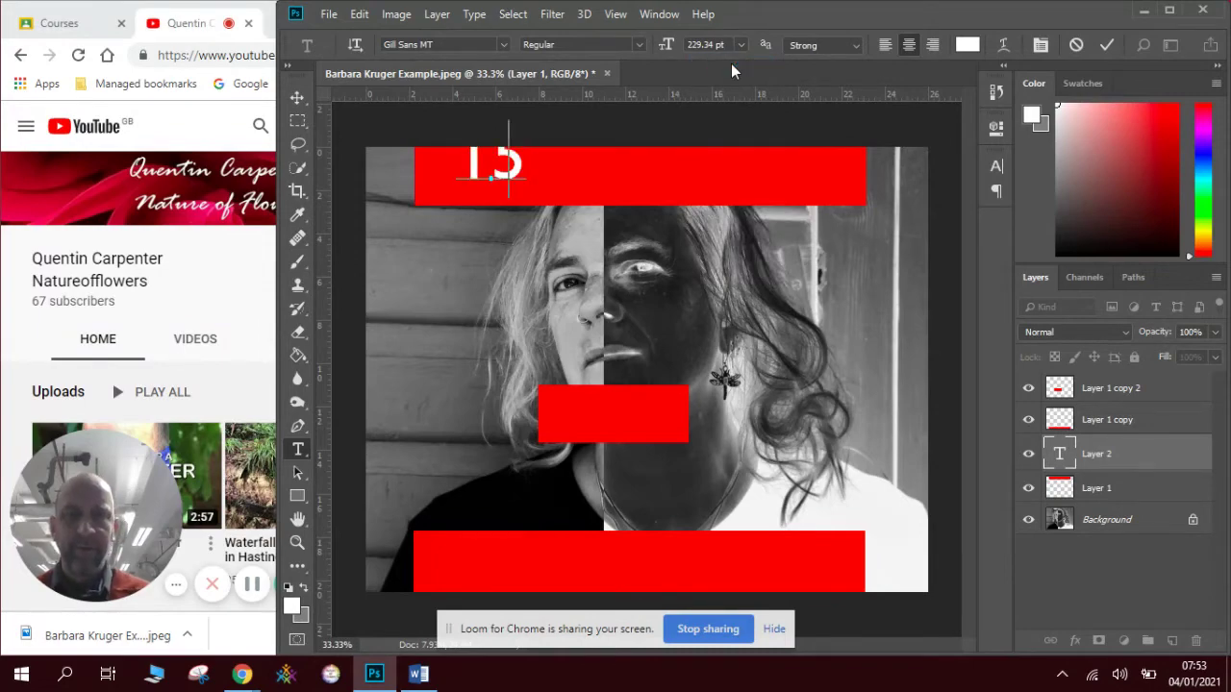
key("BackSpace")
key("BackSpace")
key("Escape")
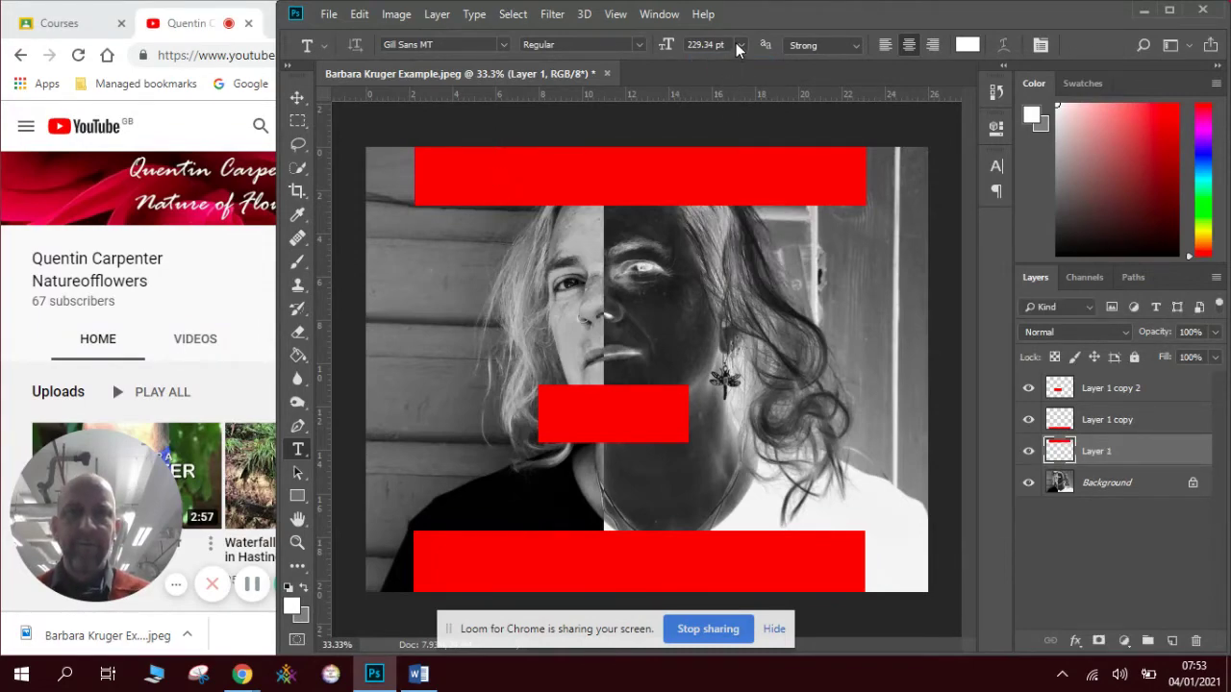
left_click(740, 44)
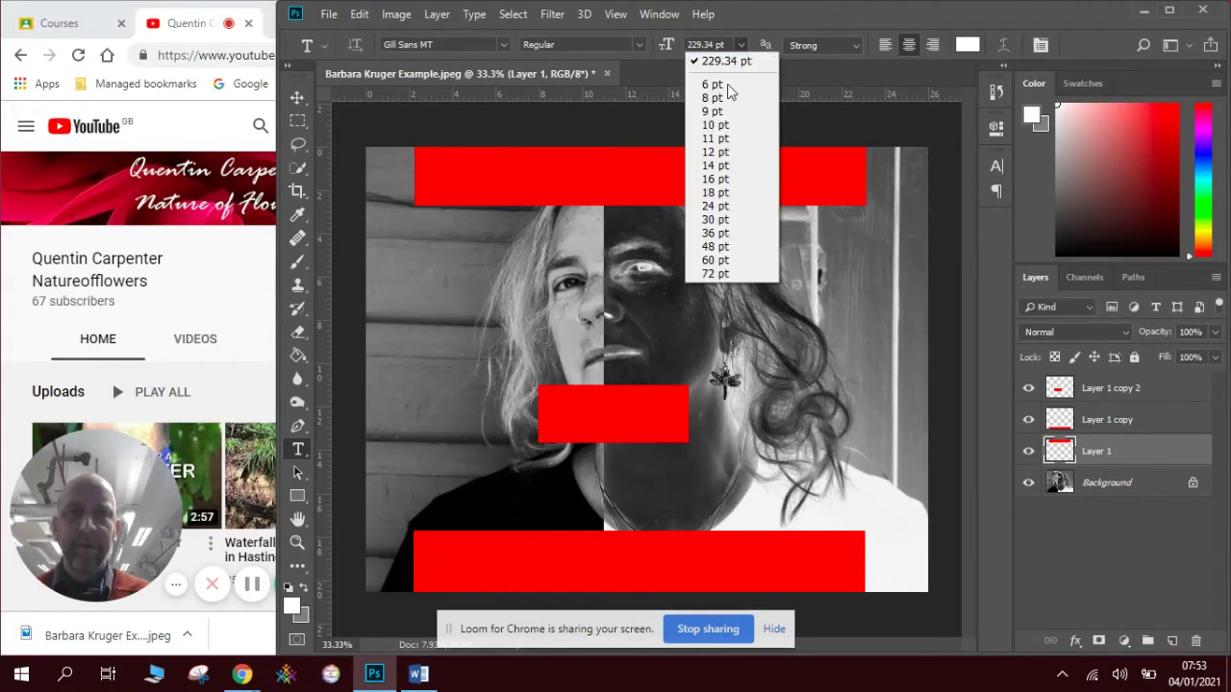
left_click(716, 274)
left_click(587, 181)
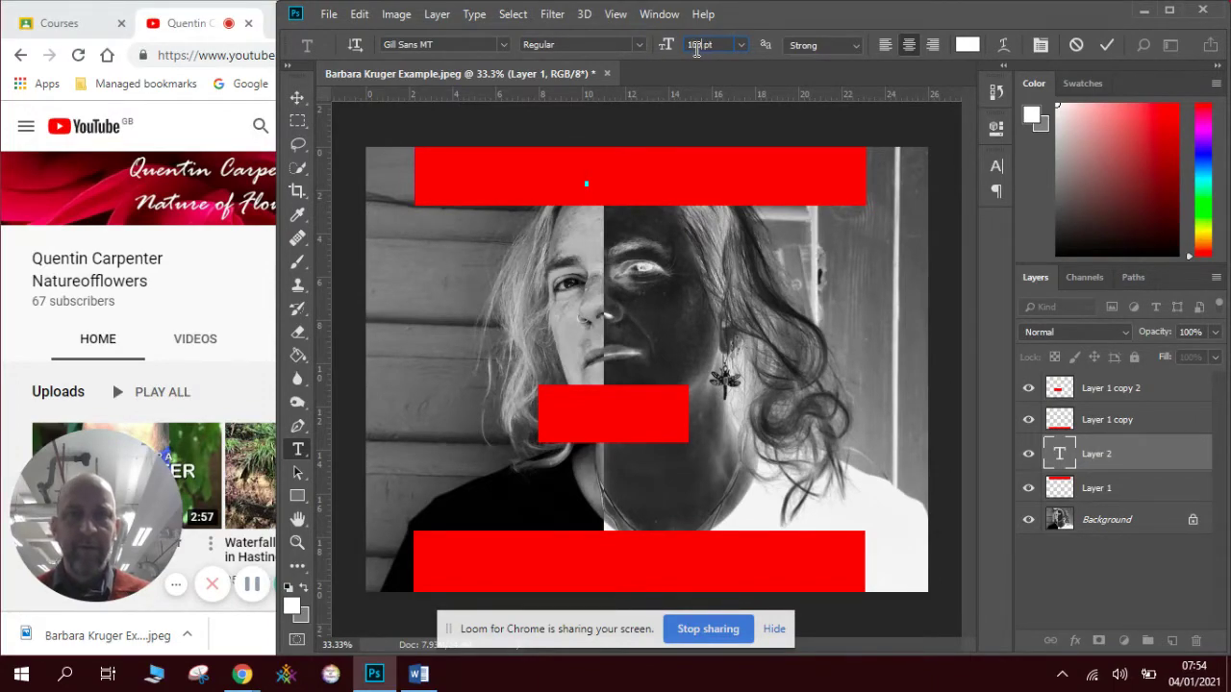
key("Return")
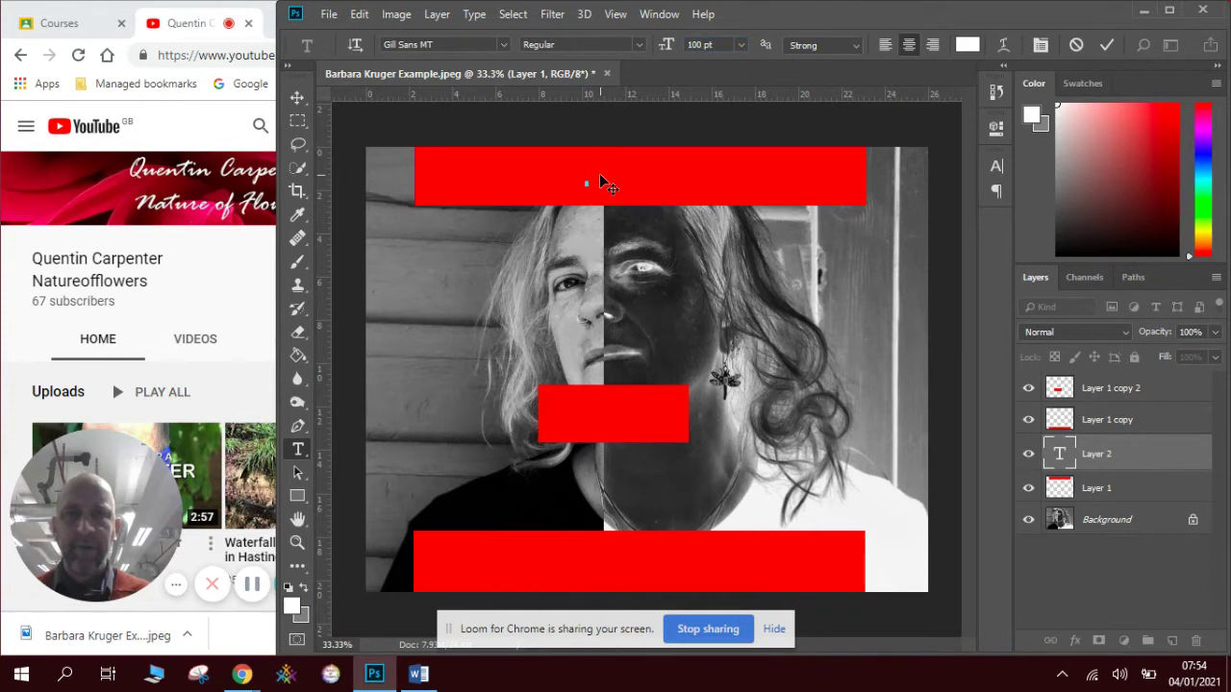
type("Your")
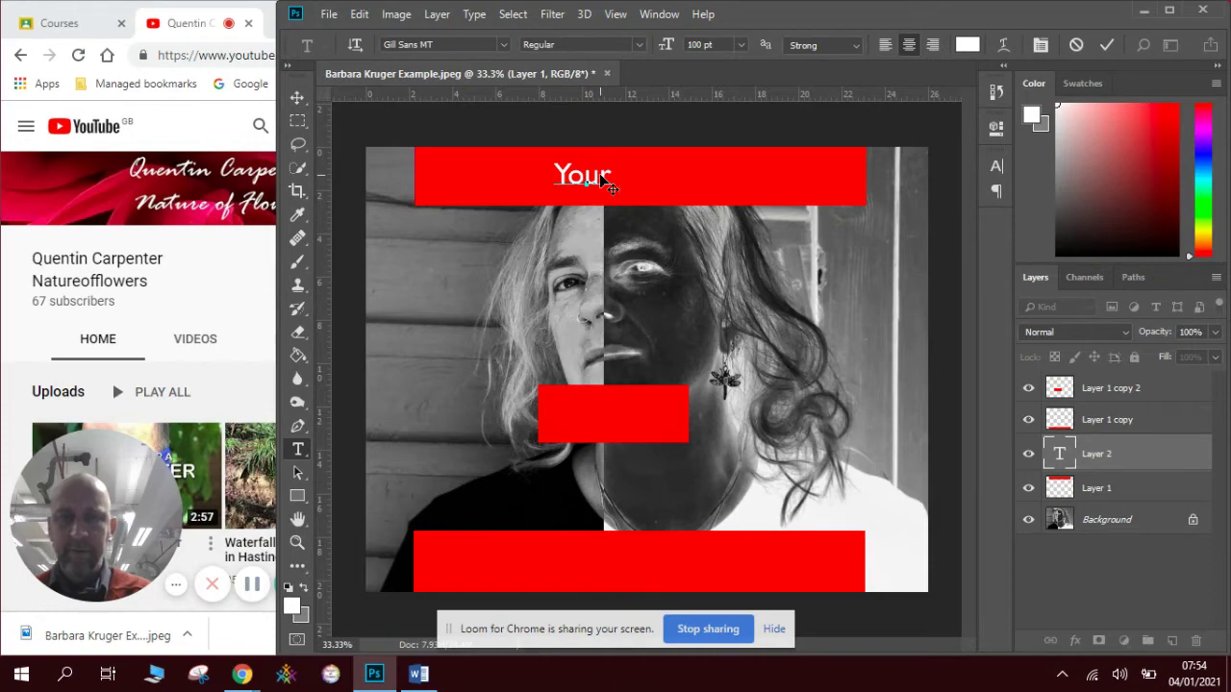
type(" B")
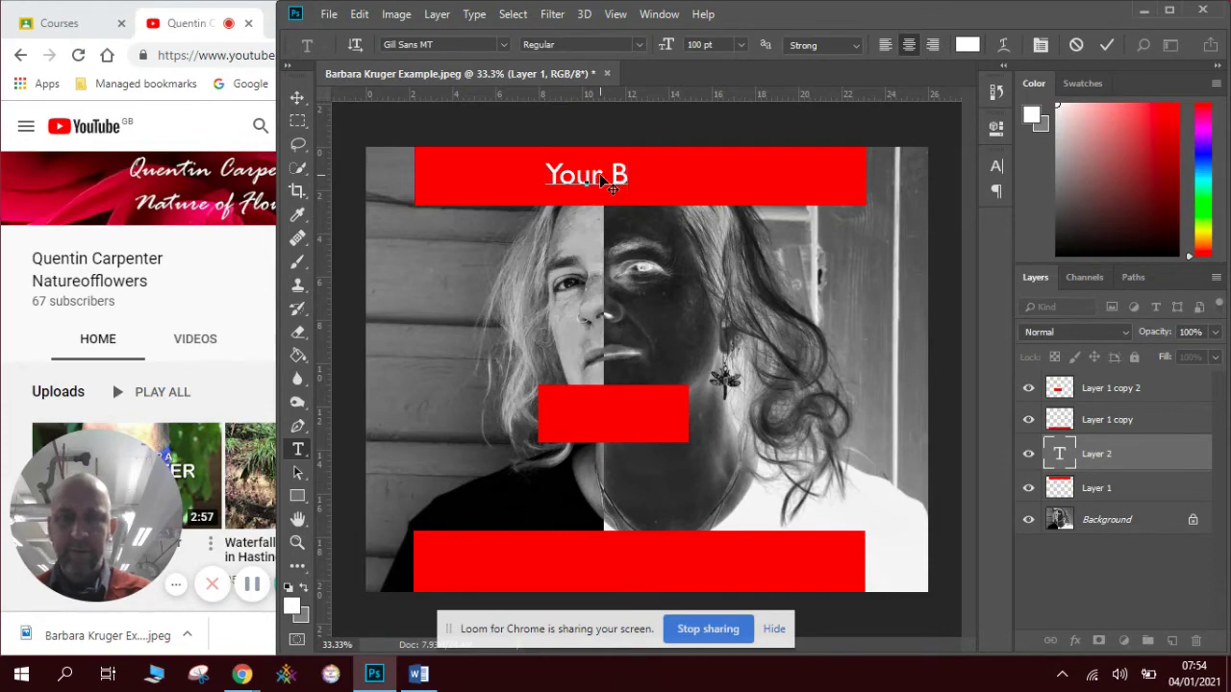
type("ody")
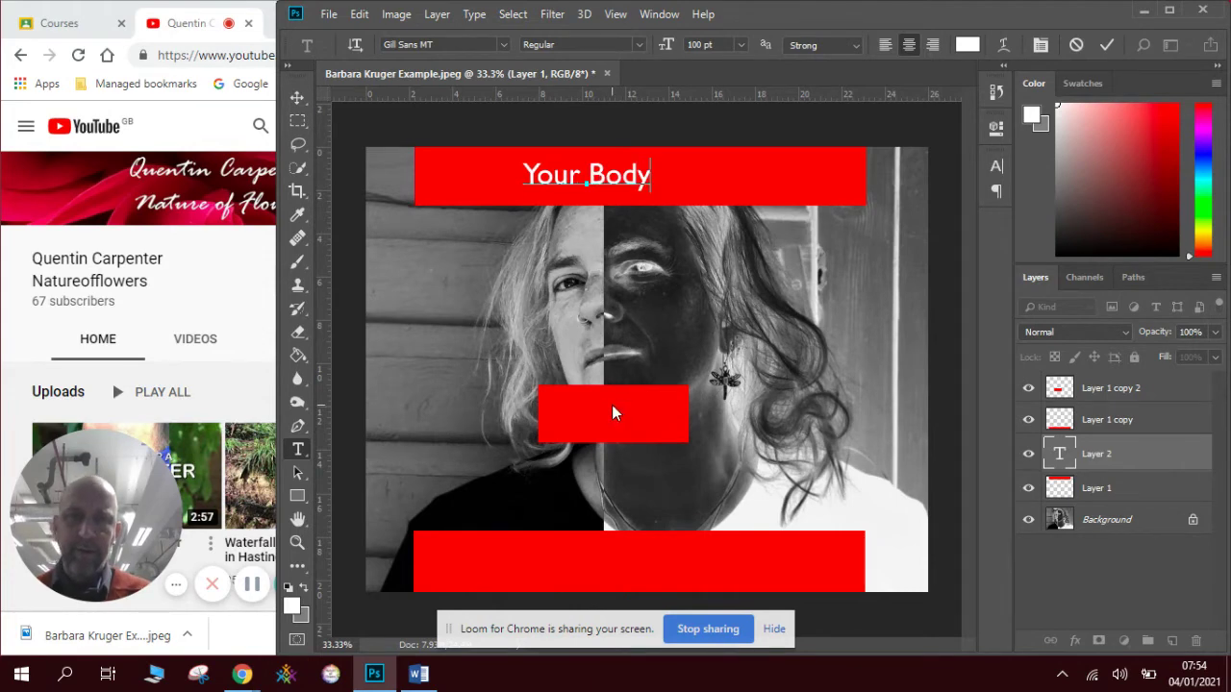
Commit the text and scale 'Your Body' up to span the top red bar.
key("ctrl+Return")
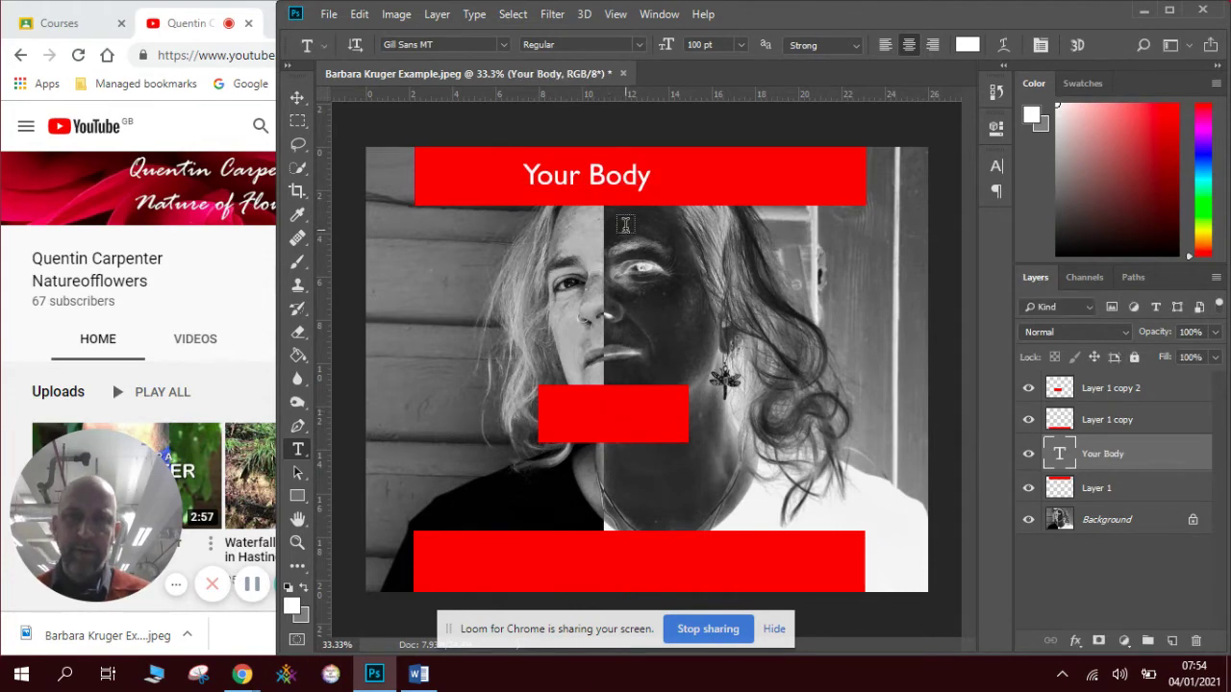
left_click(297, 97)
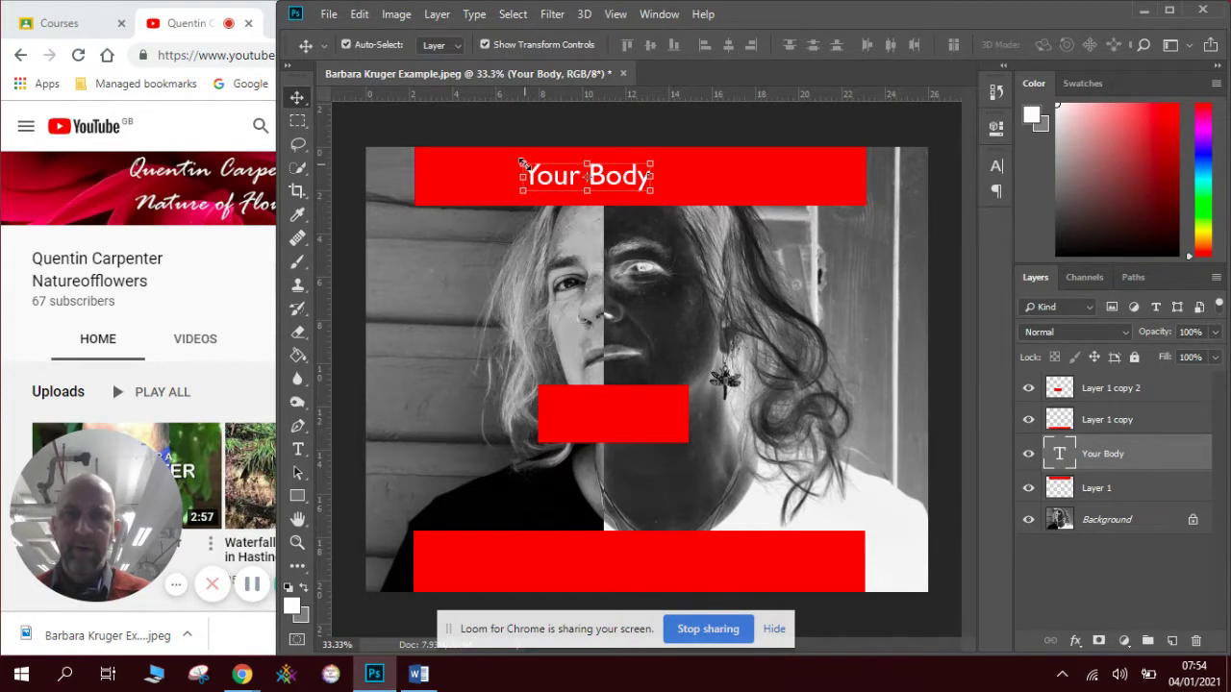
left_click_drag(521, 176, 442, 176)
left_click_drag(648, 161, 680, 174)
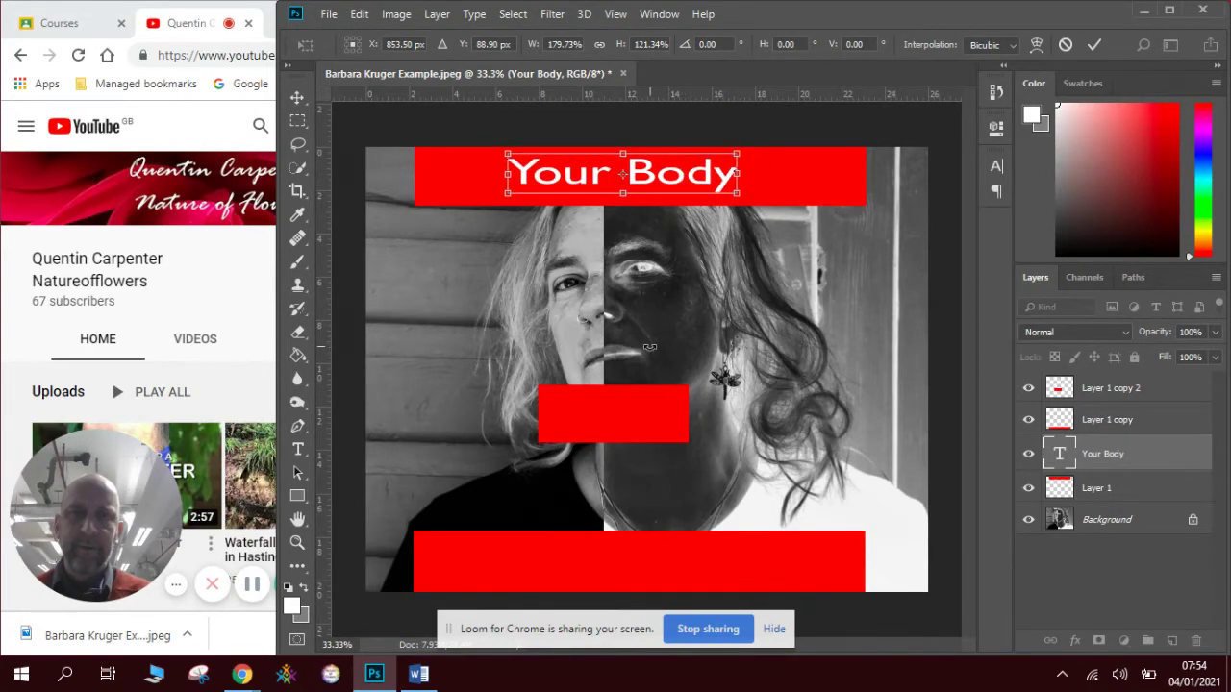
key("Return")
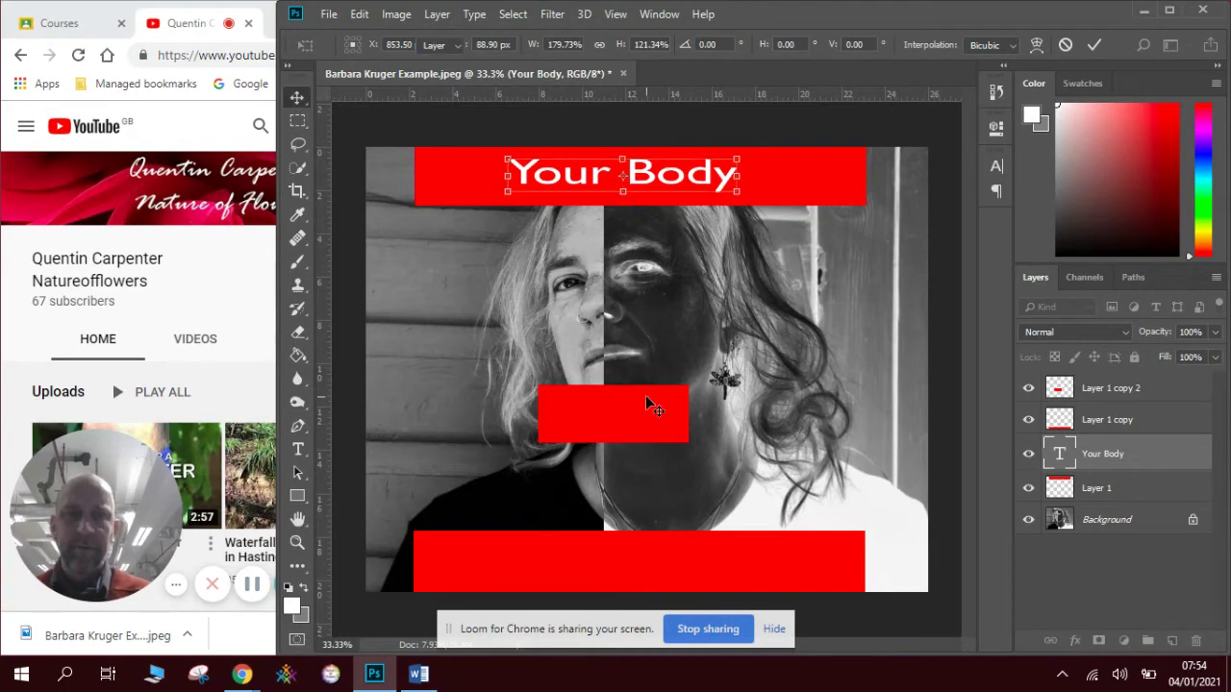
Duplicate the Your Body layer, move the copy down, and order text layers above the bars.
right_click(1111, 457)
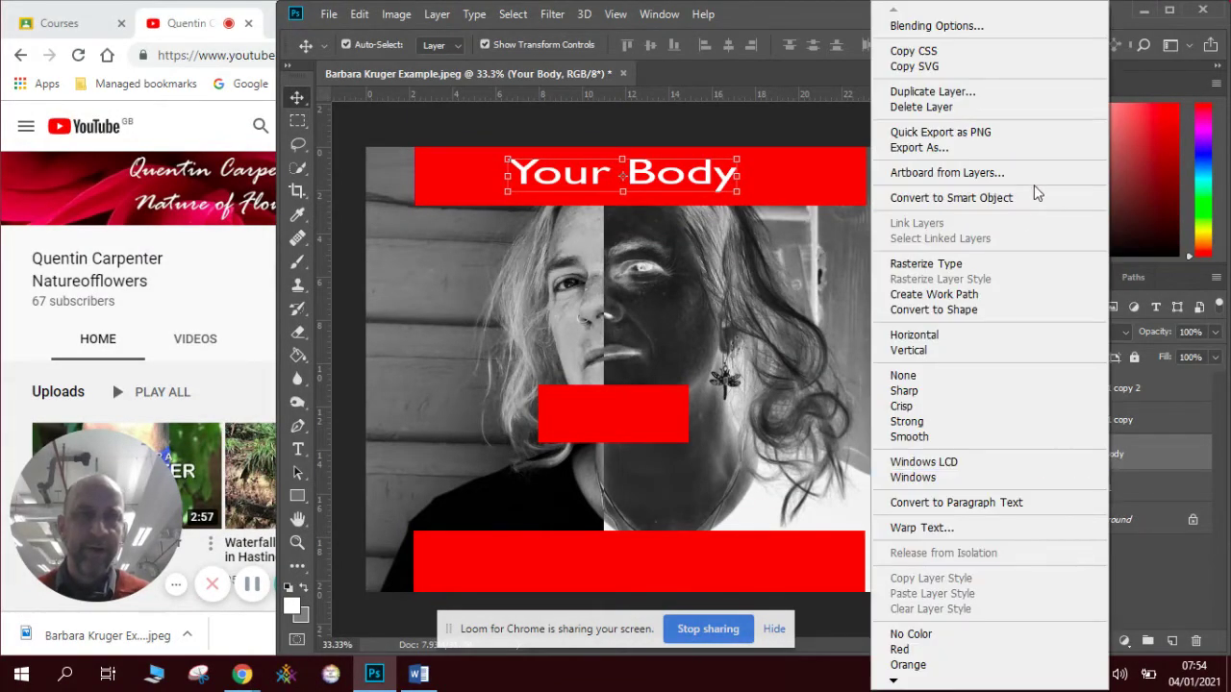
left_click(991, 91)
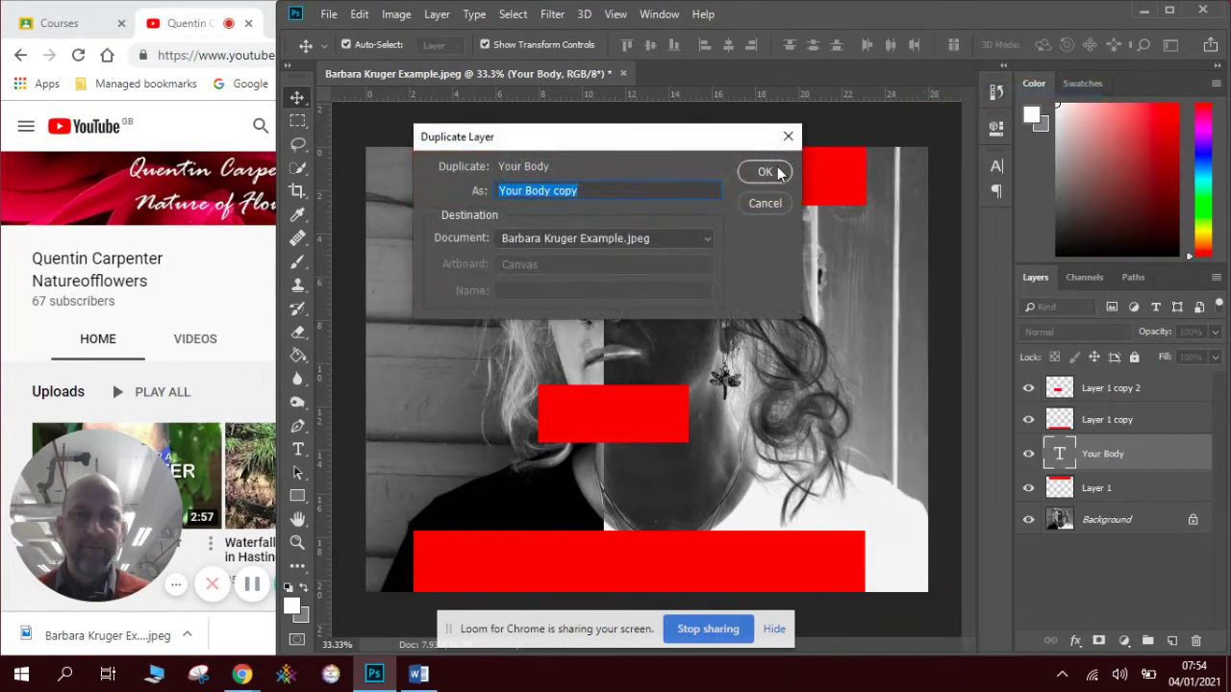
left_click(777, 172)
left_click_drag(693, 192, 668, 495)
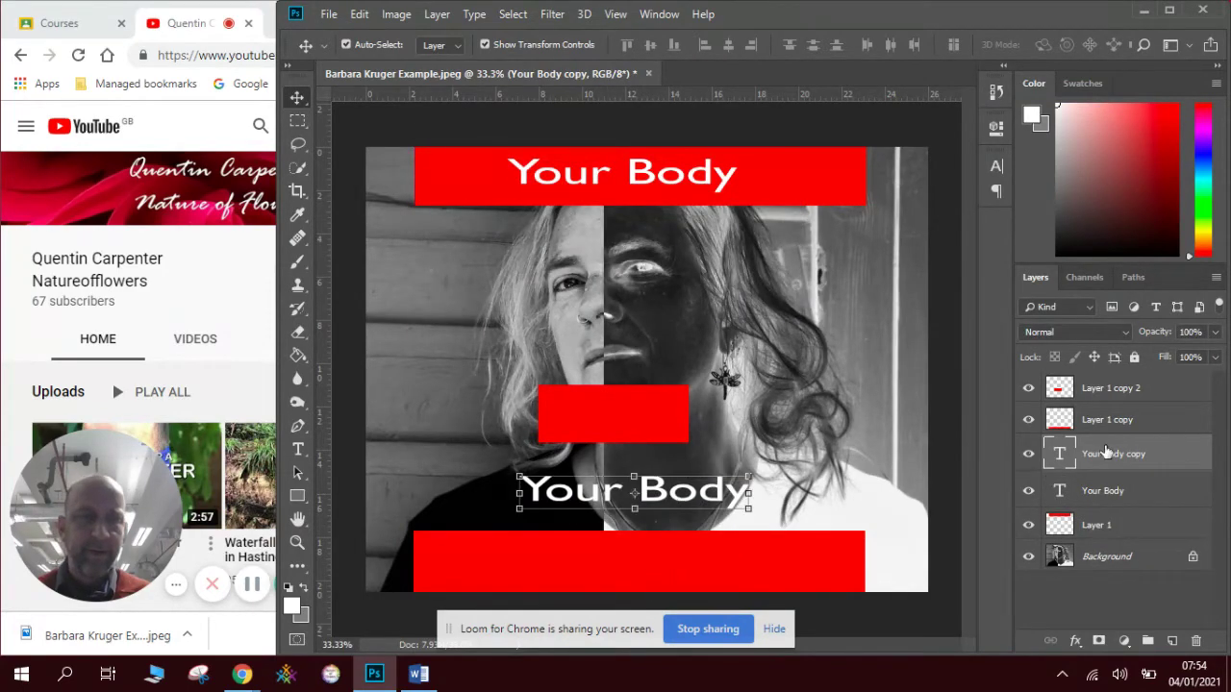
left_click_drag(1104, 448, 1107, 404)
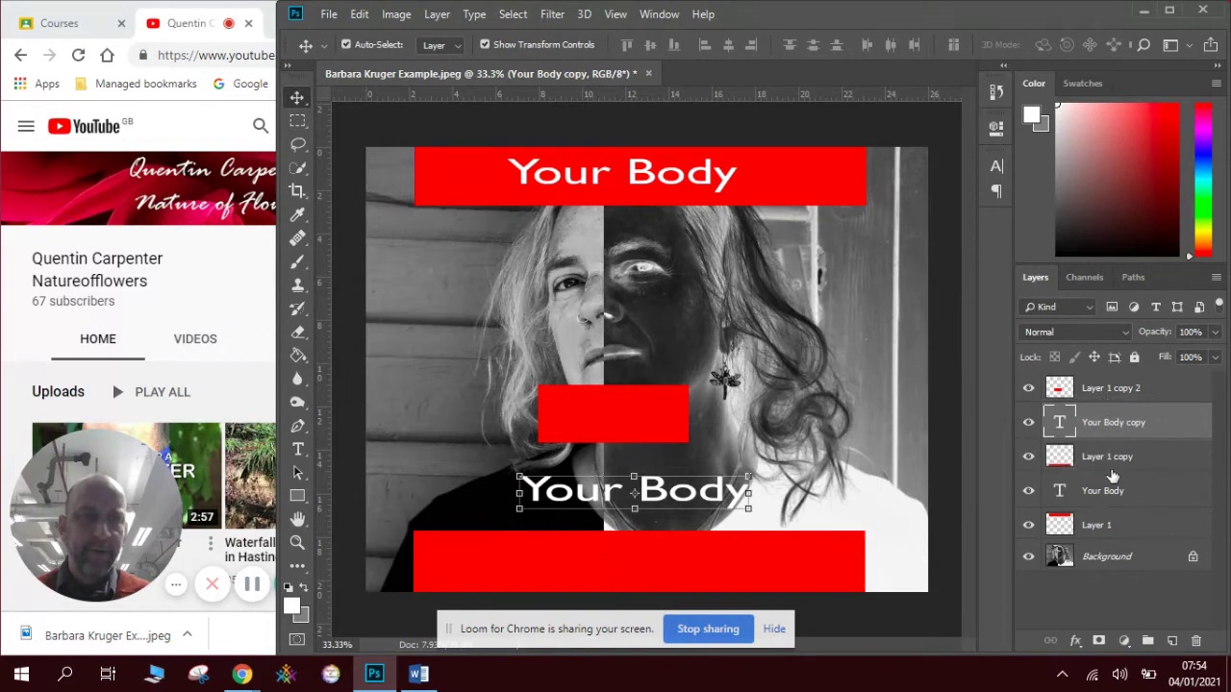
left_click_drag(1112, 487, 1111, 445)
left_click_drag(1114, 397, 1112, 475)
left_click(1118, 427)
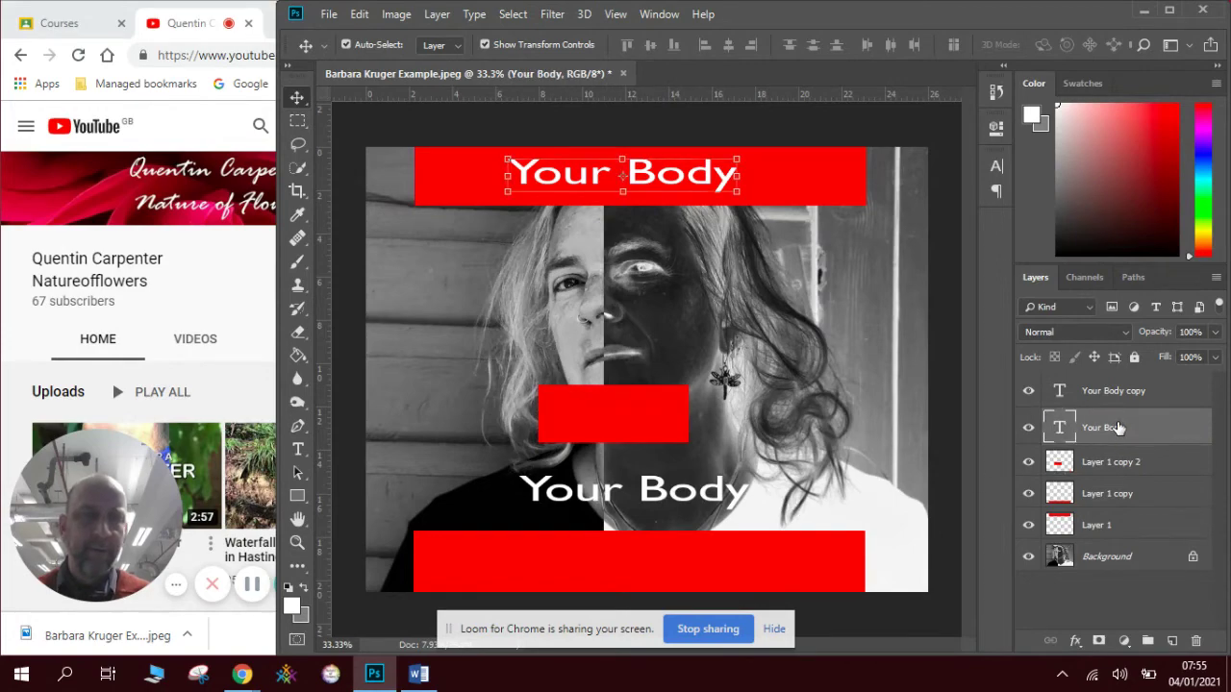
Make a second Your Body copy for the middle red box and move another to the bottom bar.
right_click(1118, 426)
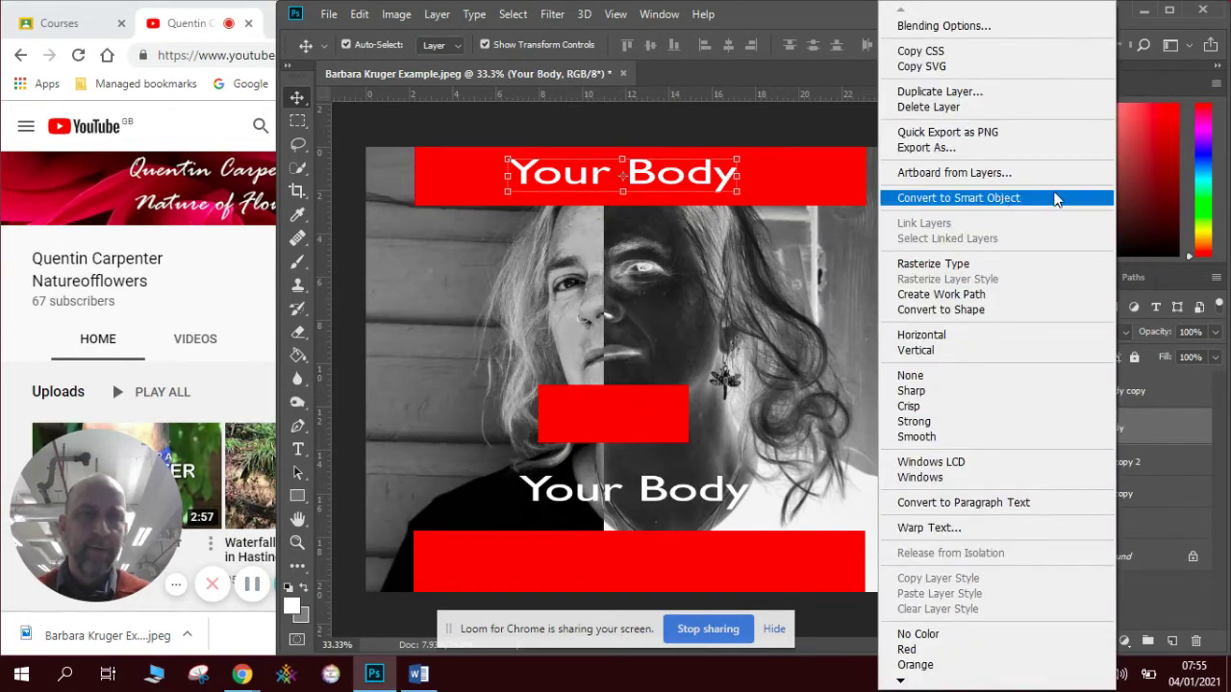
left_click(1022, 92)
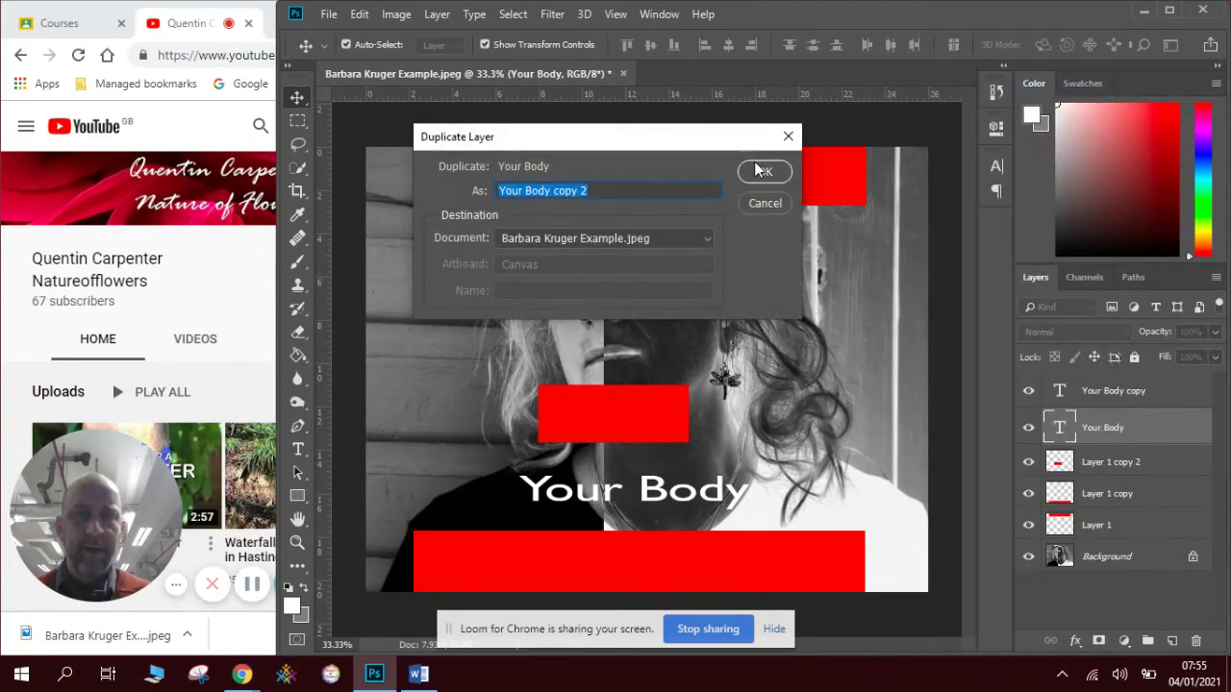
left_click(759, 171)
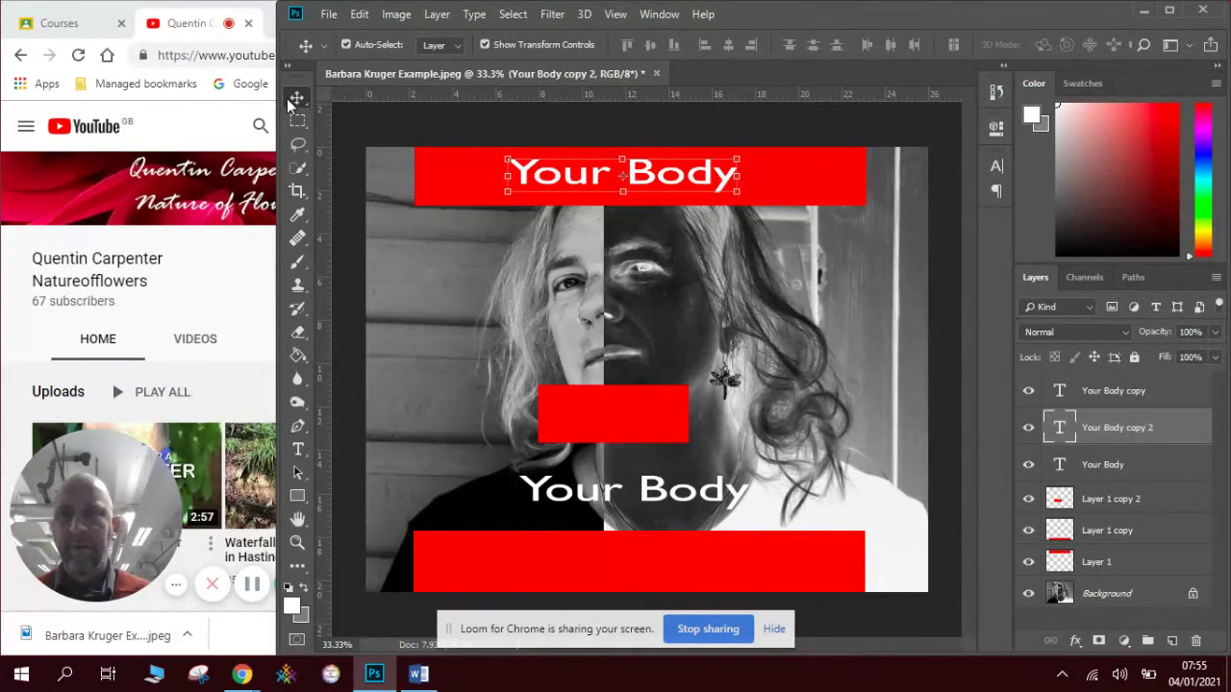
left_click_drag(560, 493, 550, 424)
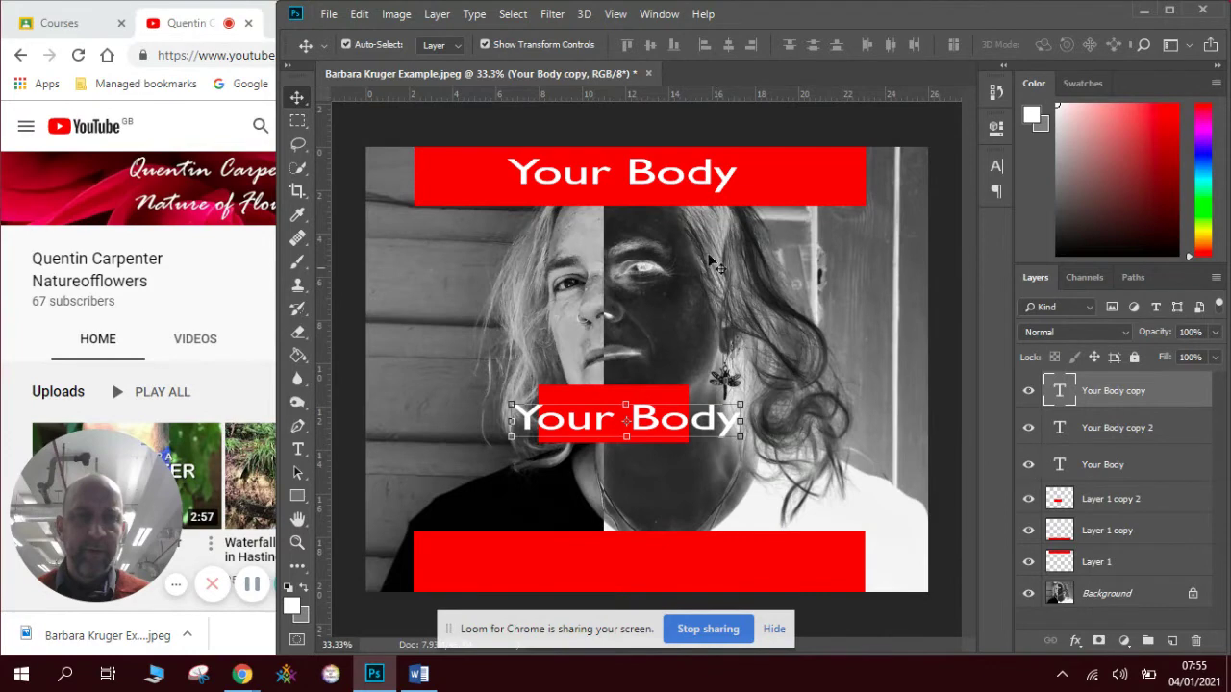
left_click_drag(705, 185, 699, 605)
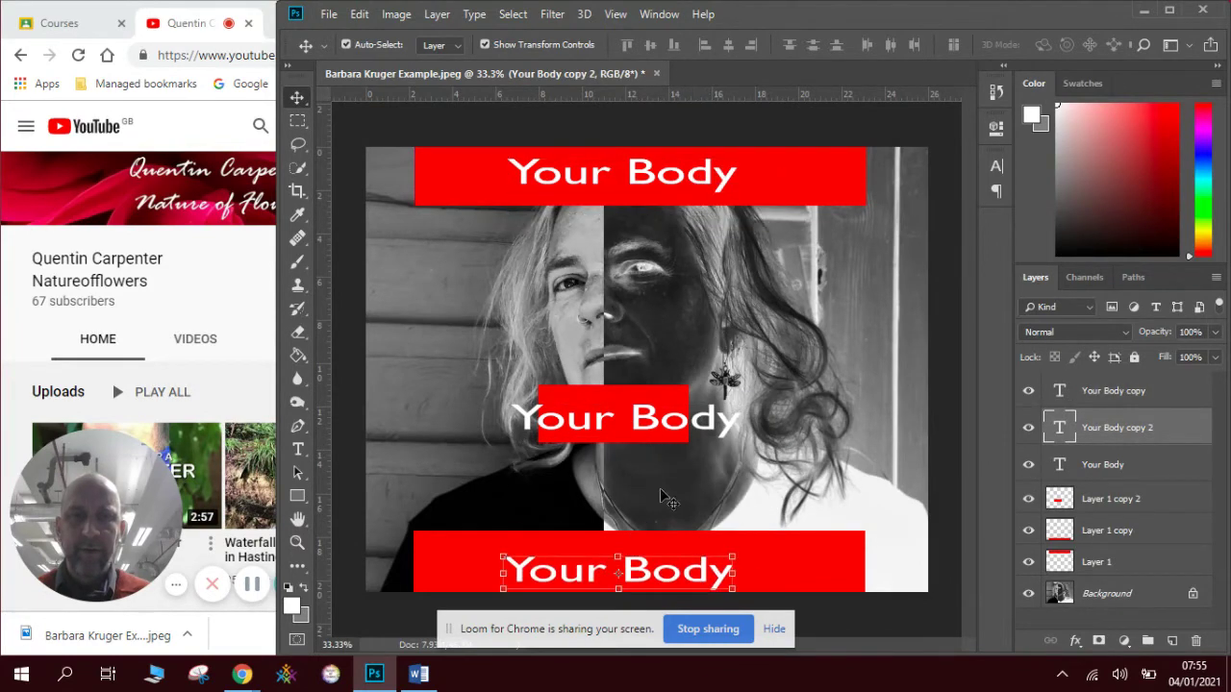
left_click(632, 406)
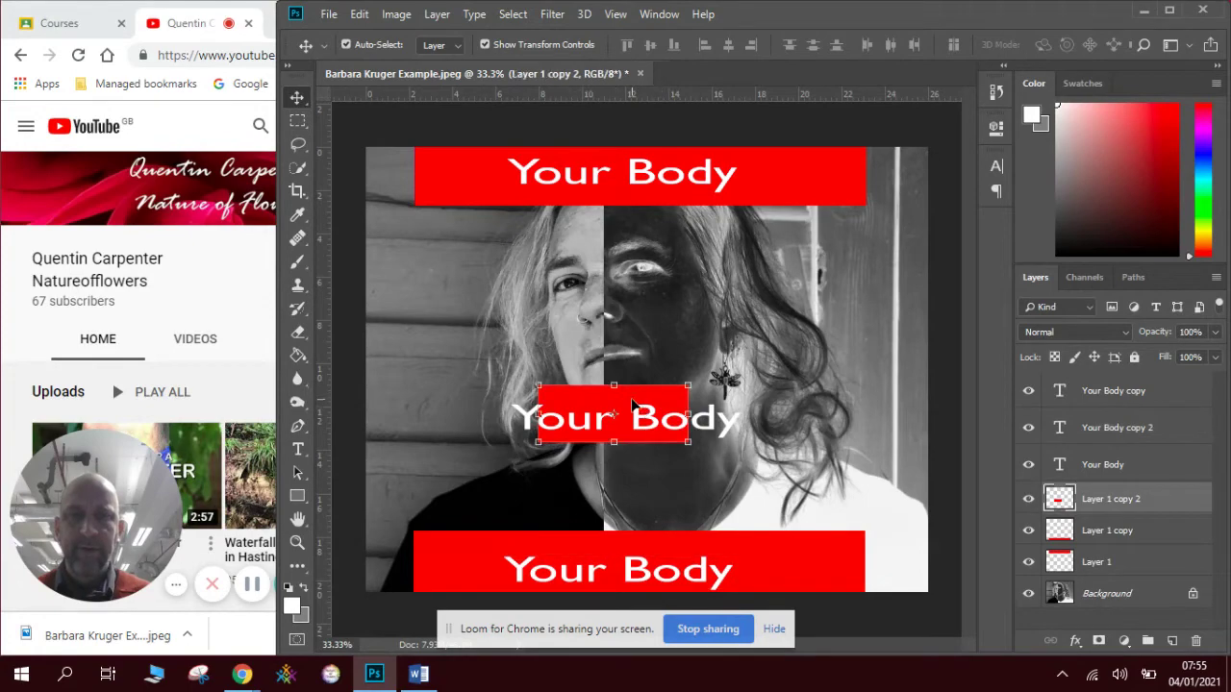
Change the middle box's text to 'is a'.
left_click(1101, 429)
left_click(728, 438)
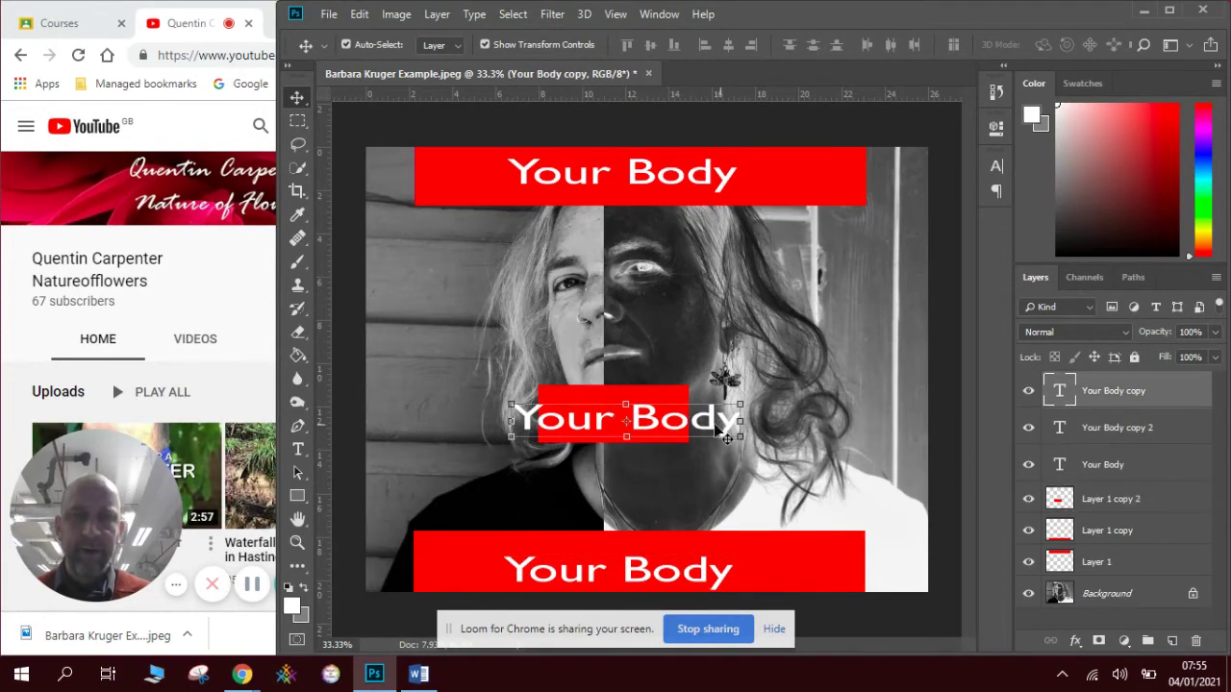
left_click(298, 449)
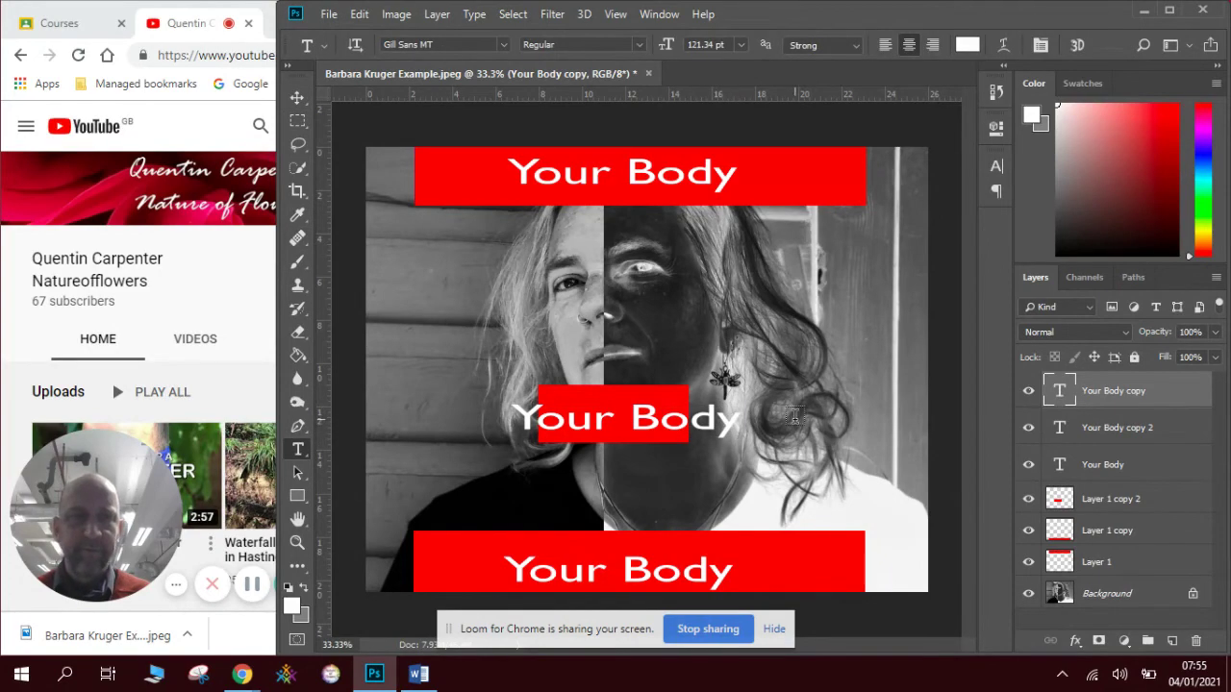
left_click(693, 420)
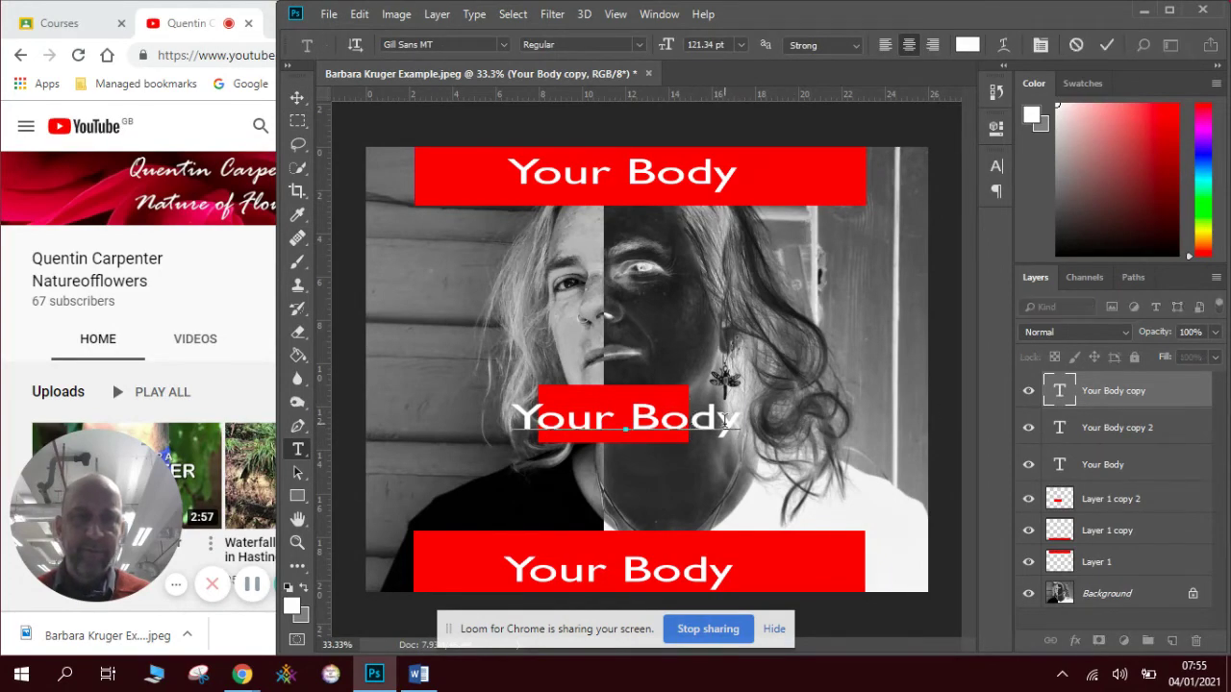
key("BackSpace")
key("BackSpace")
key("BackSpace")
key("BackSpace")
key("BackSpace")
key("BackSpace")
key("BackSpace")
key("BackSpace")
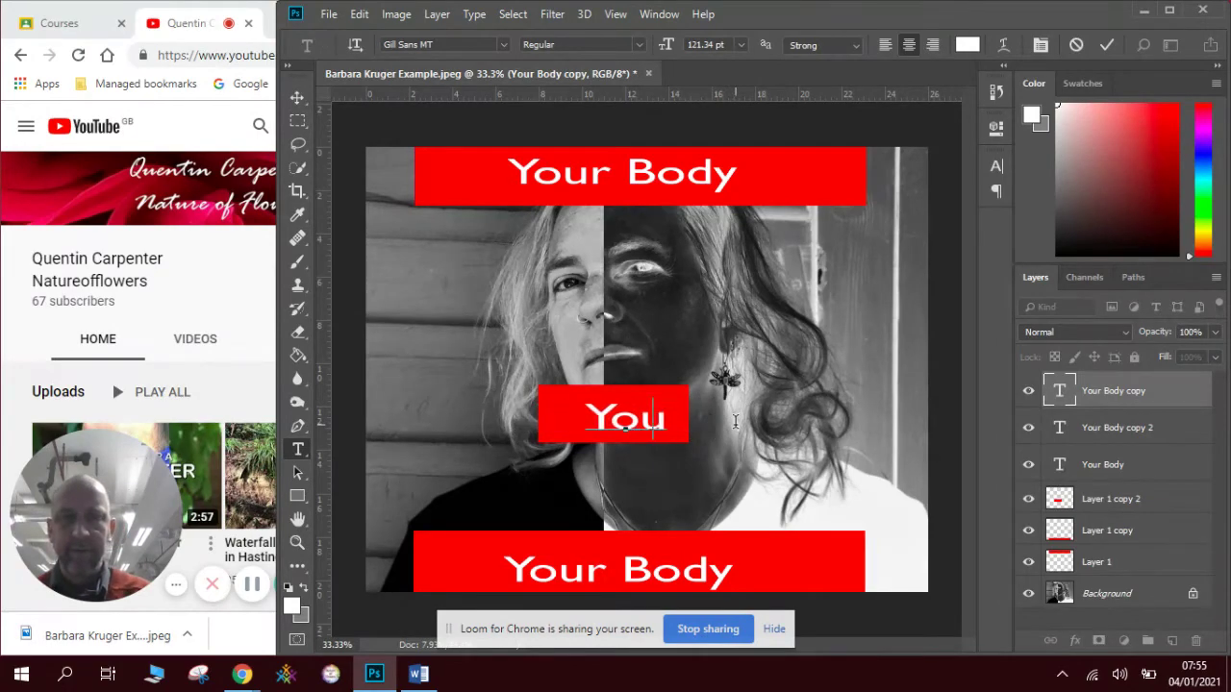
key("BackSpace")
type("I")
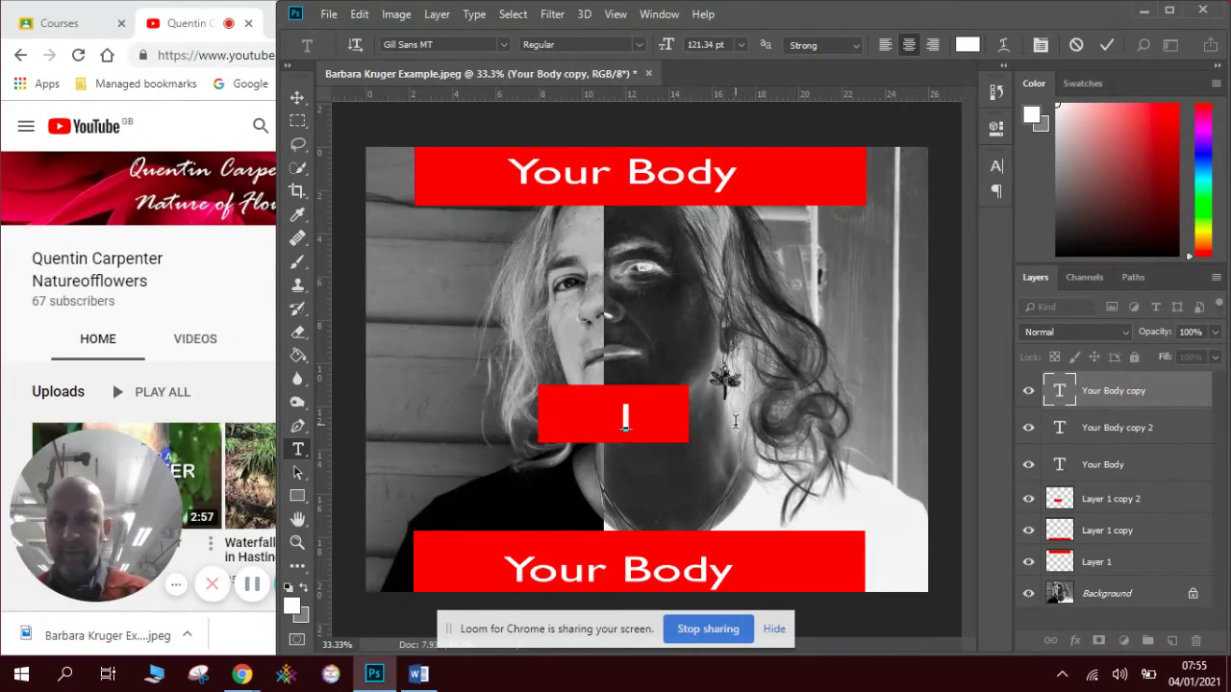
type("is a")
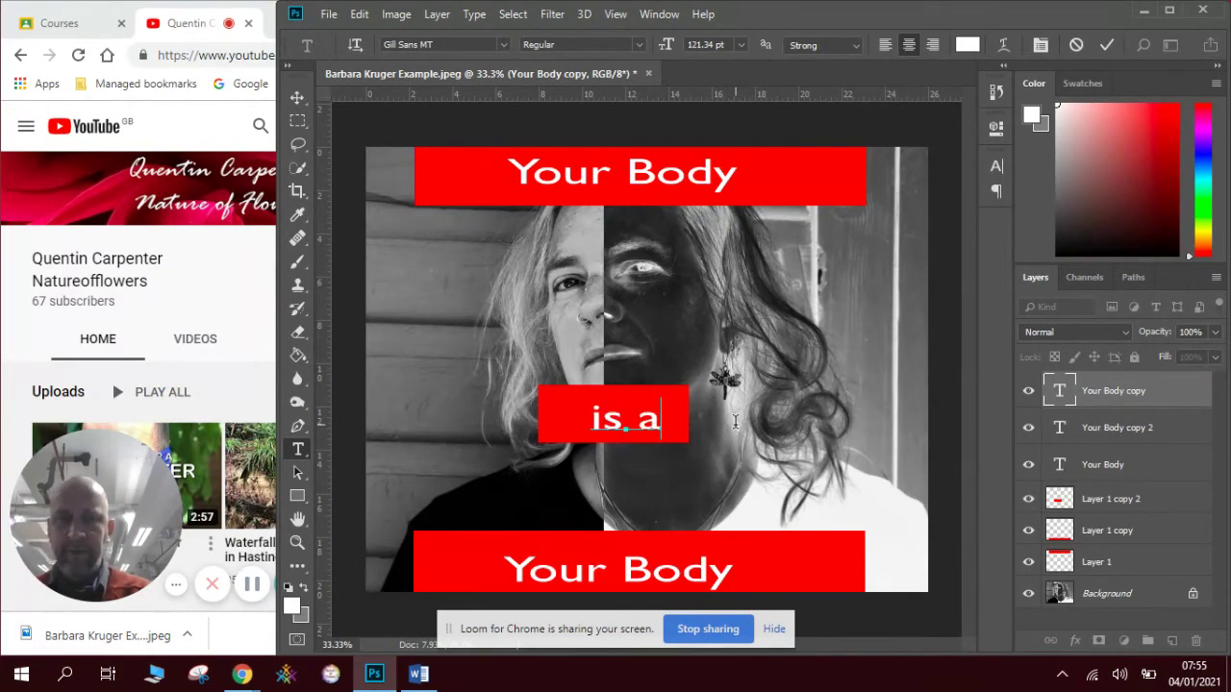
key("ctrl+Return")
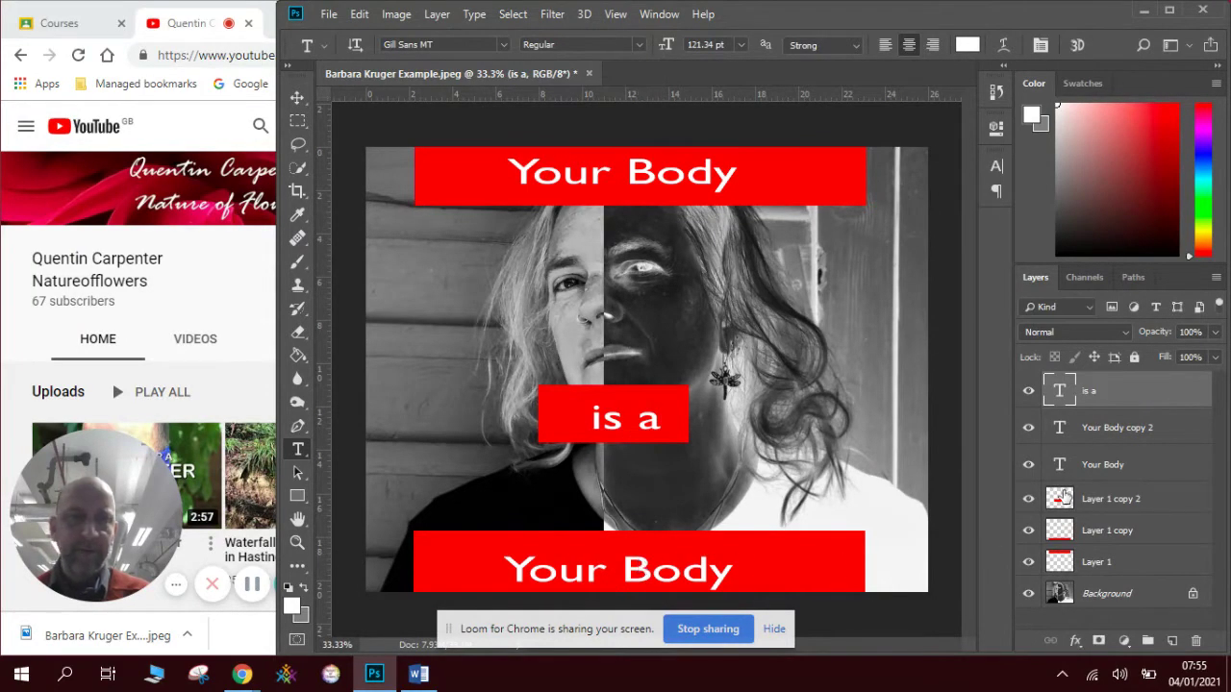
Replace the bottom bar's text with 'Place for you to live'.
left_click(1106, 438)
left_click(681, 569)
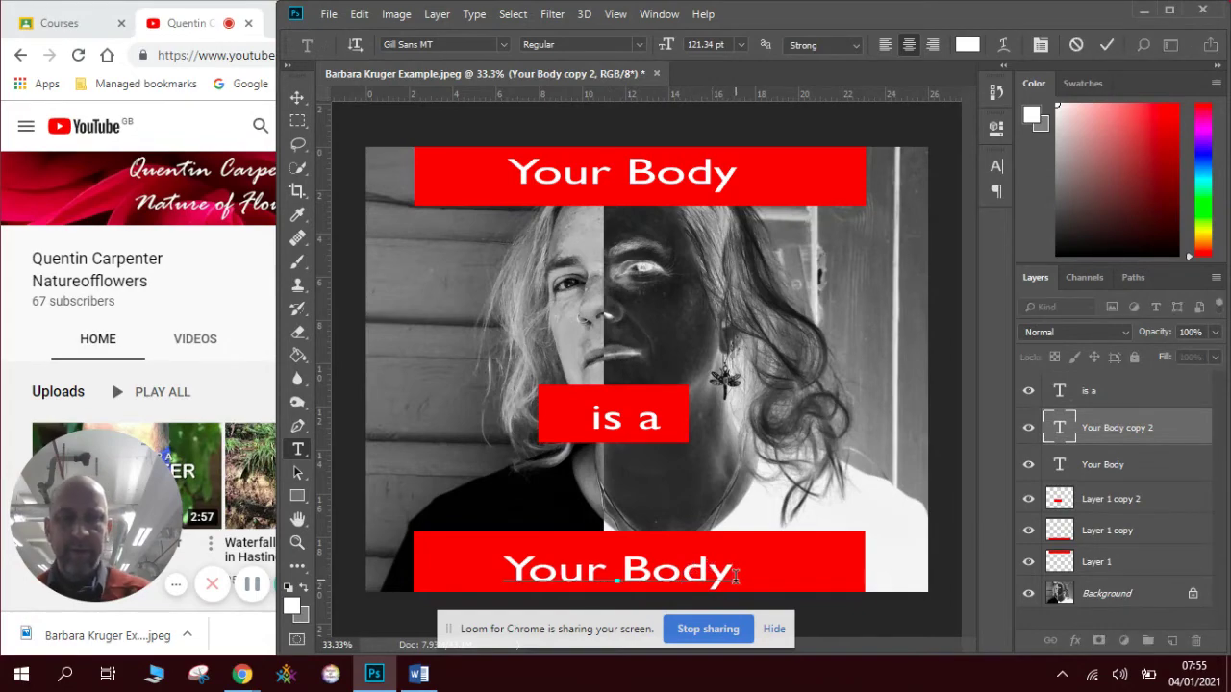
key("BackSpace")
key("BackSpace")
key("BackSpace")
key("BackSpace")
key("BackSpace")
key("BackSpace")
key("BackSpace")
key("BackSpace")
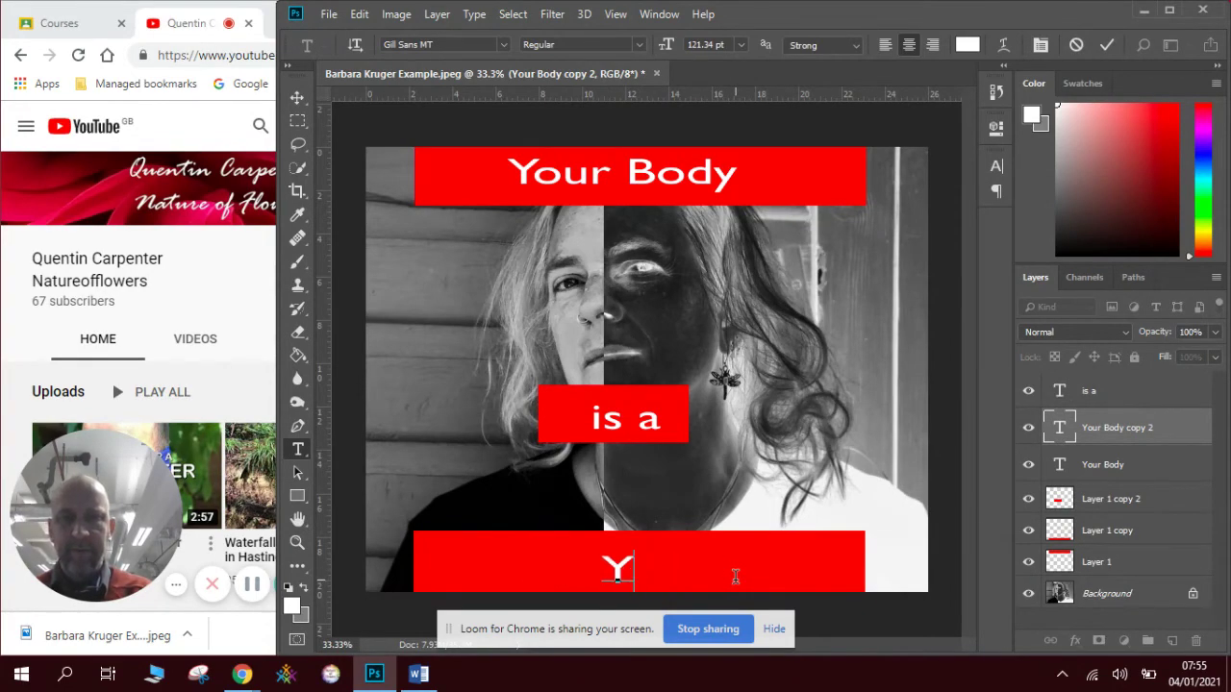
key("BackSpace")
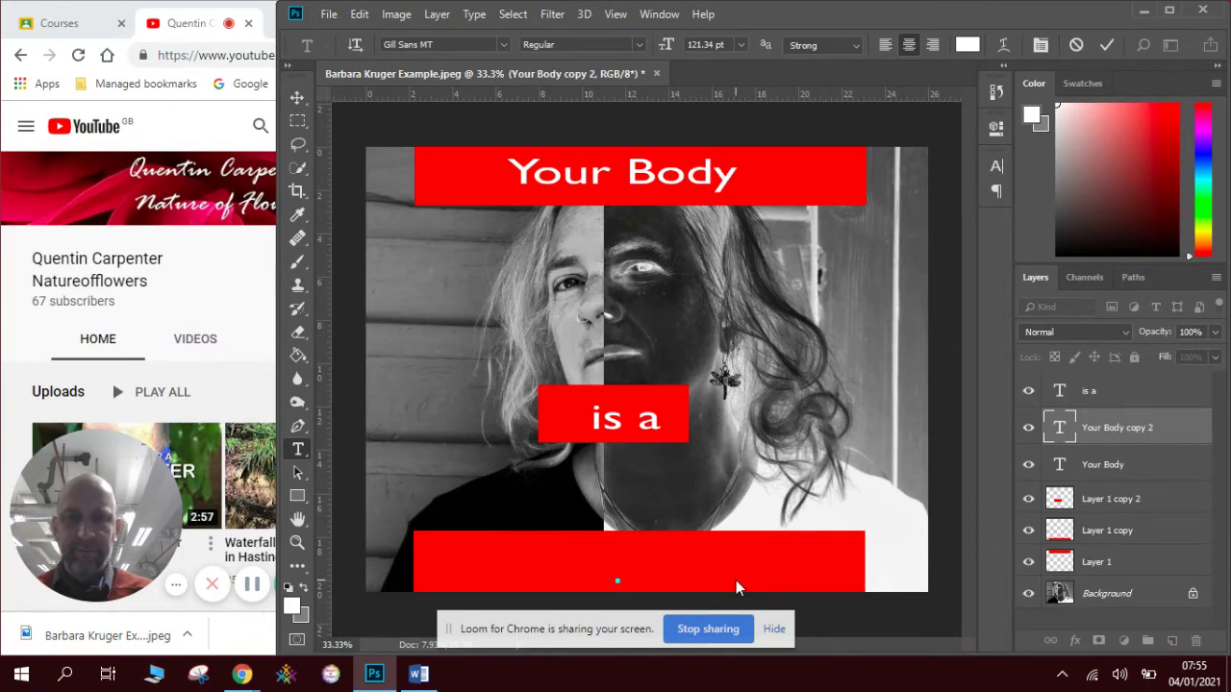
type("Pla")
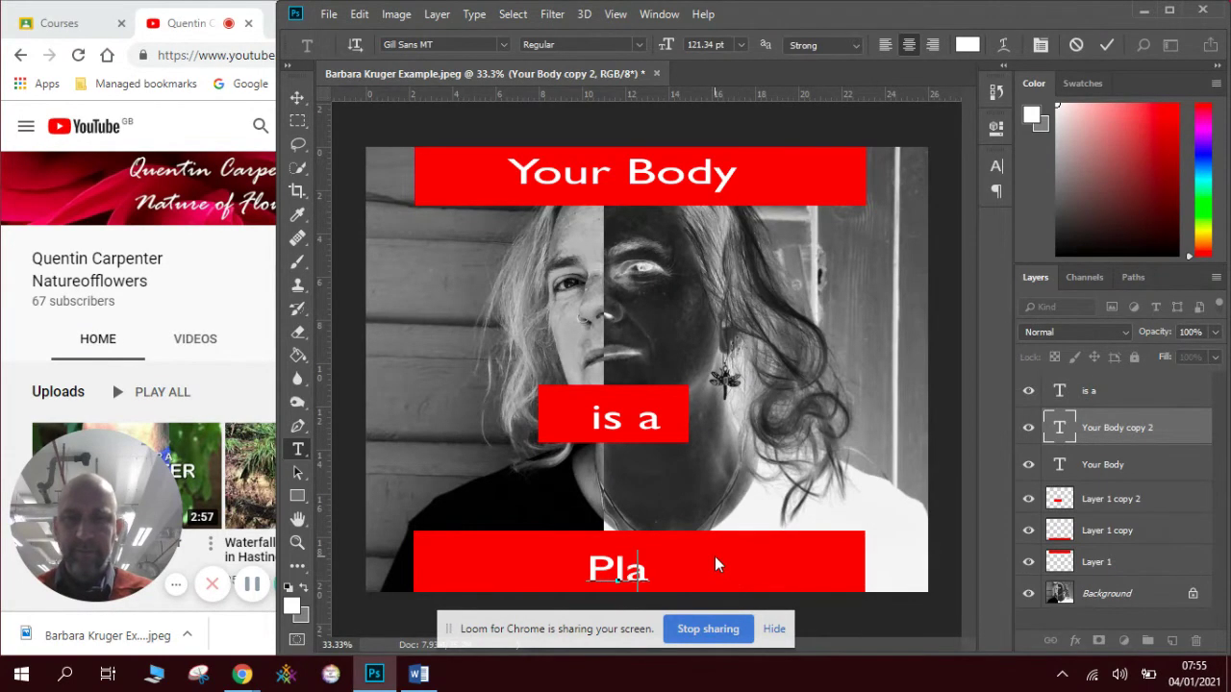
key("BackSpace")
type("ace ")
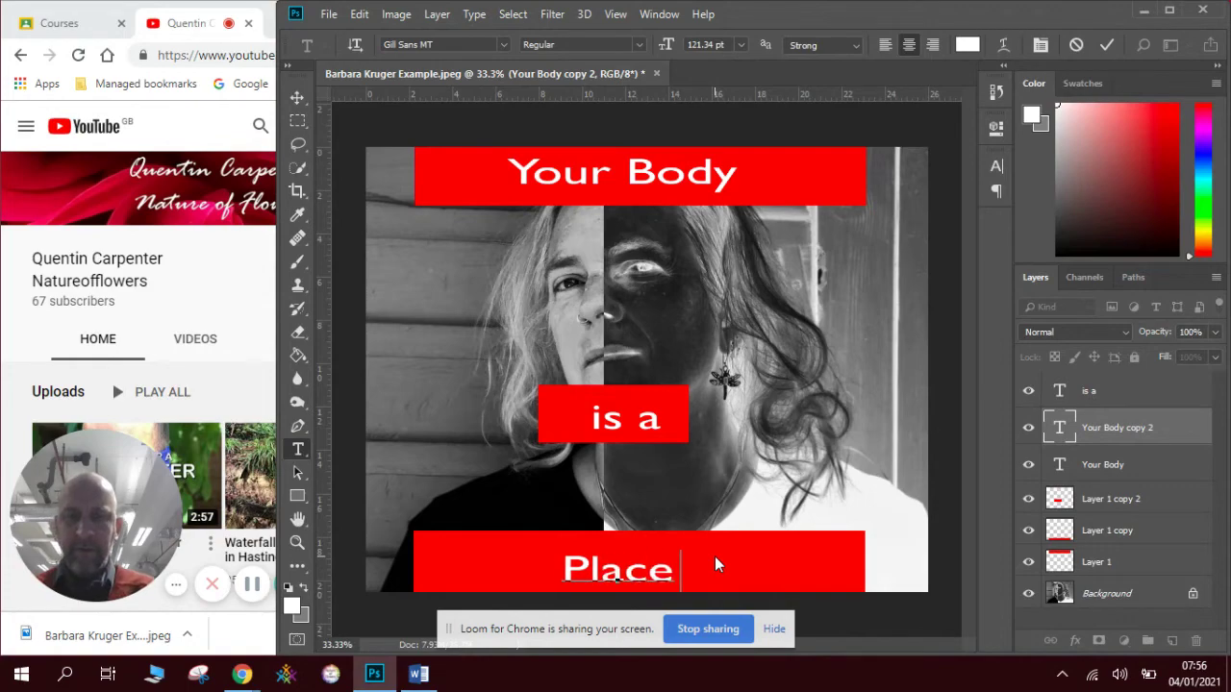
type("for you yt")
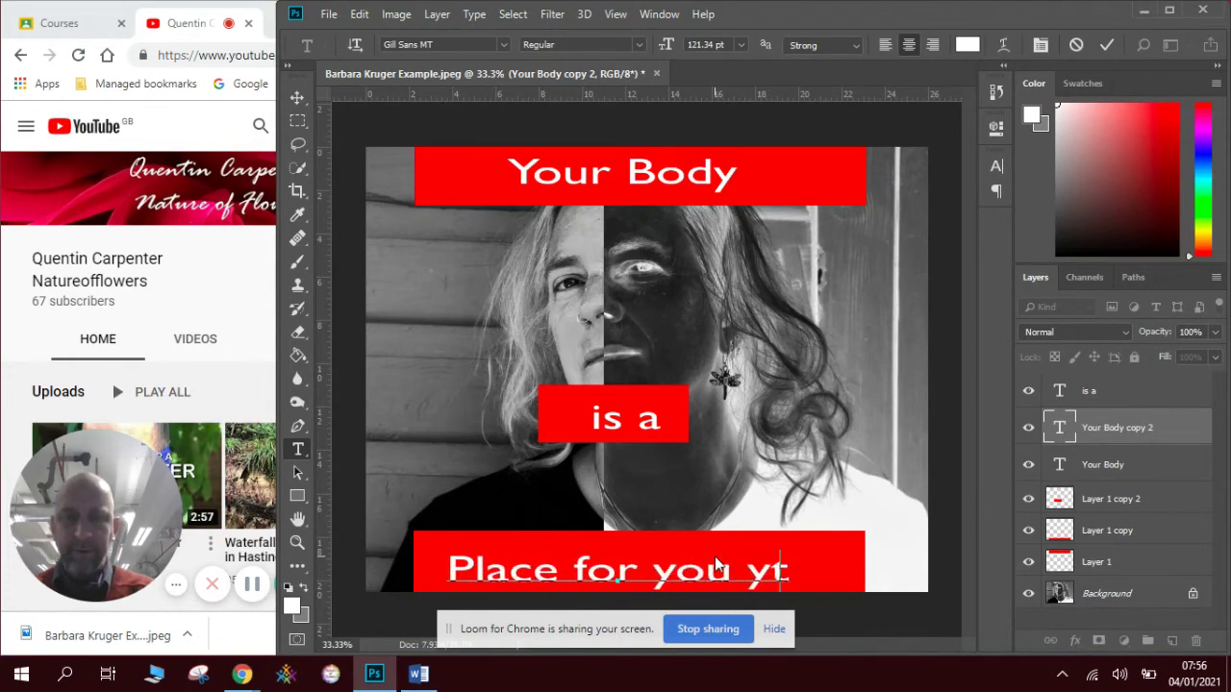
key("BackSpace")
key("BackSpace")
type("to l")
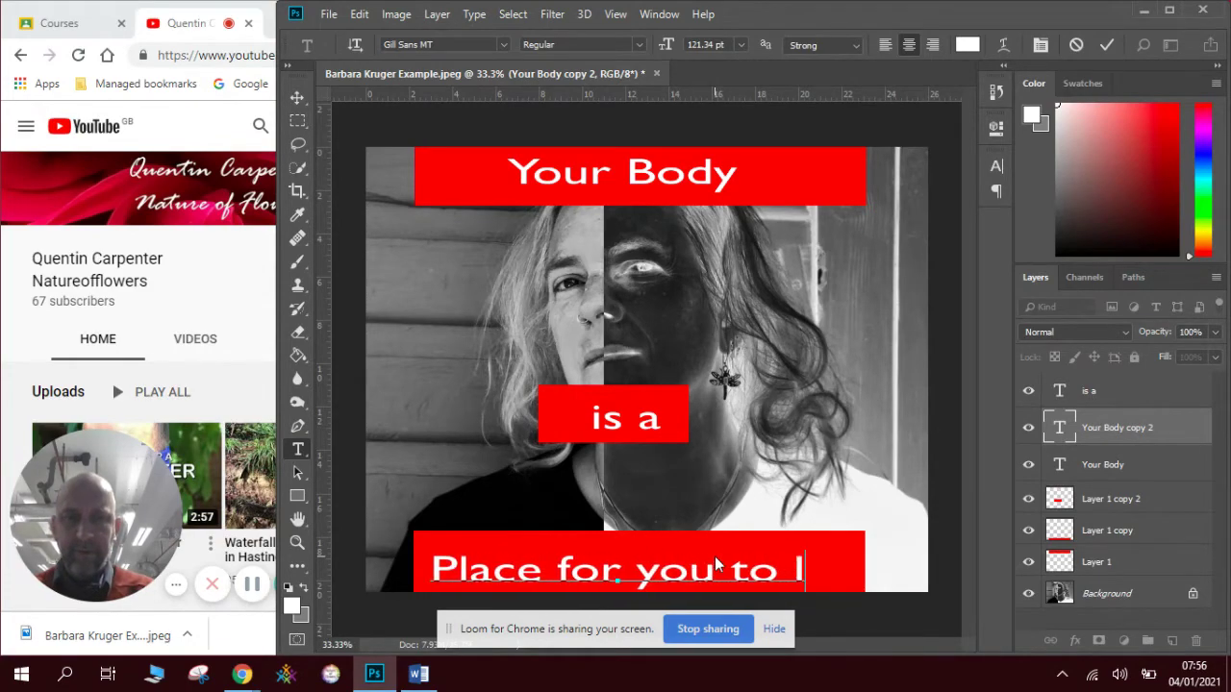
type("ive")
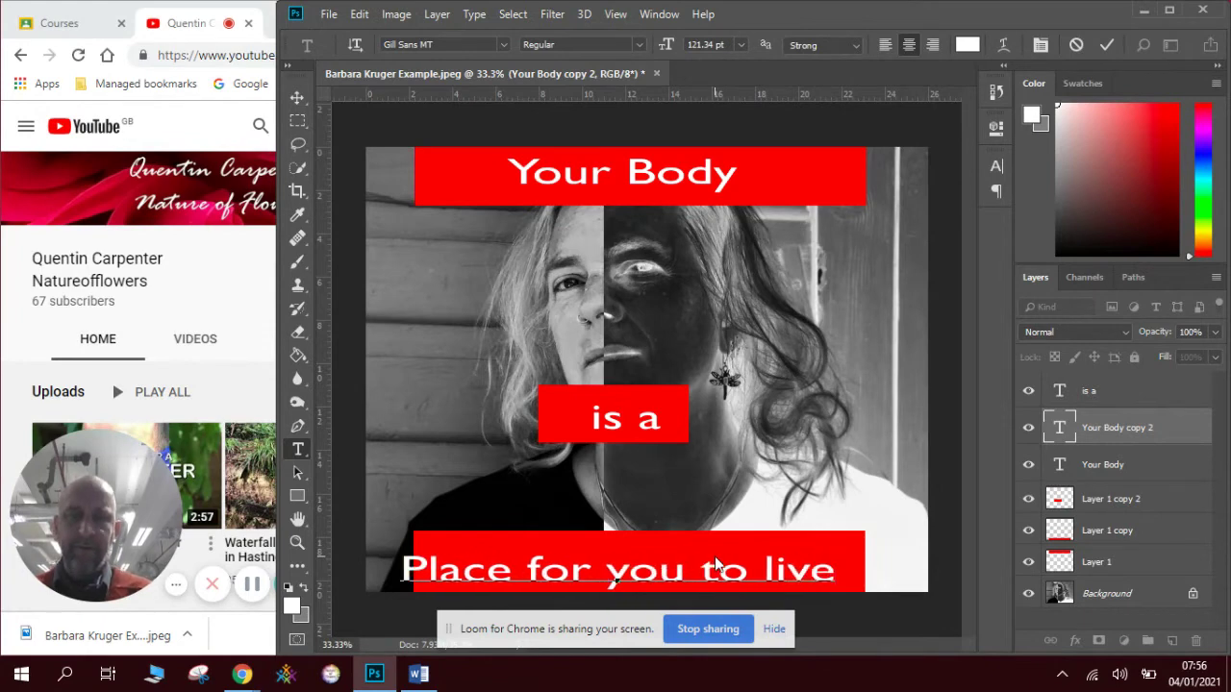
left_click(753, 440)
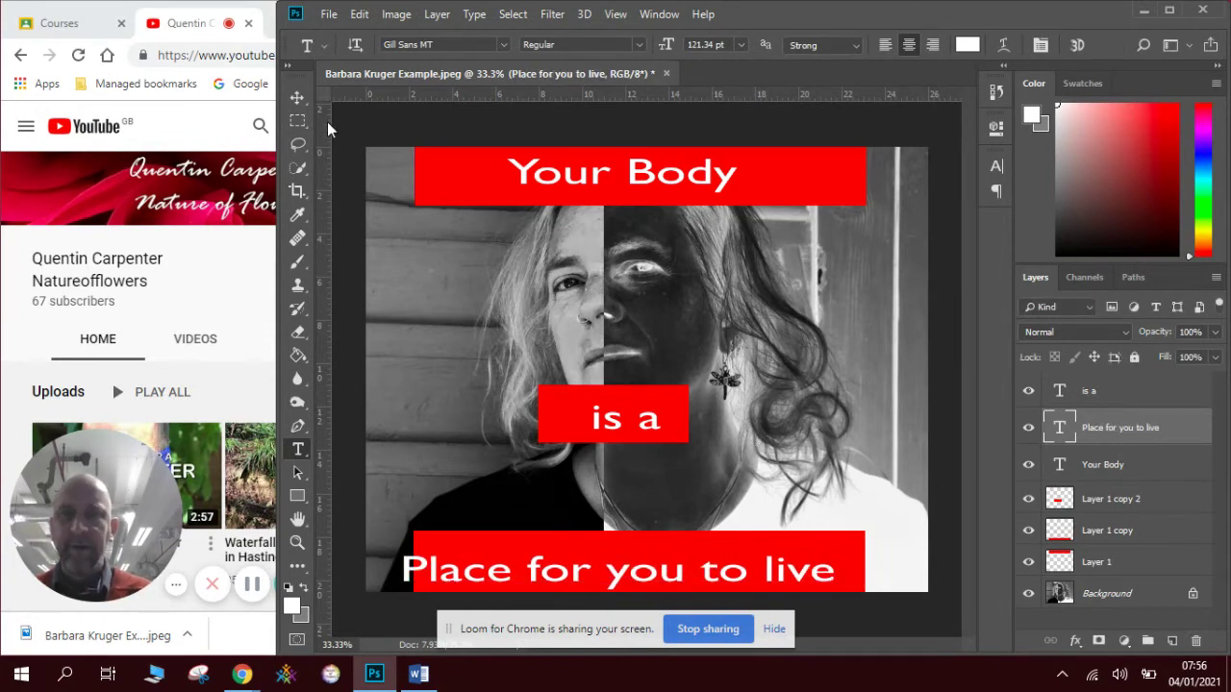
Centre 'Place for you to live' in its bar and enlarge the 'is a' text.
left_click(297, 97)
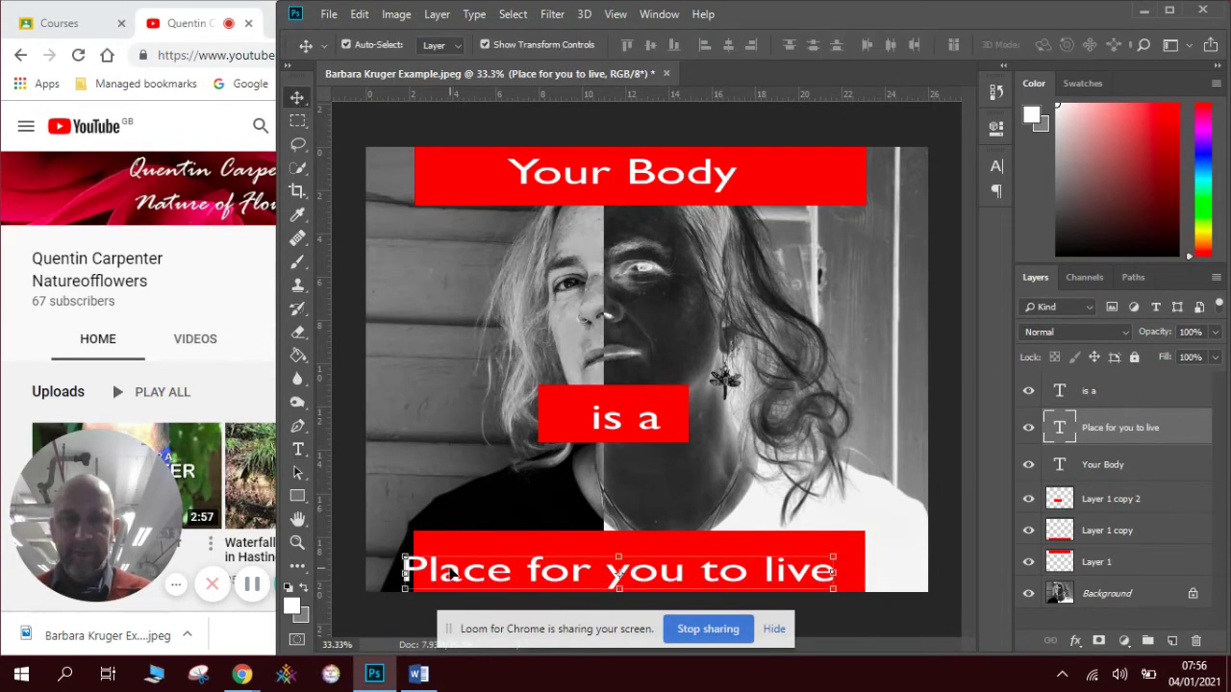
left_click_drag(452, 573, 471, 568)
left_click(640, 421)
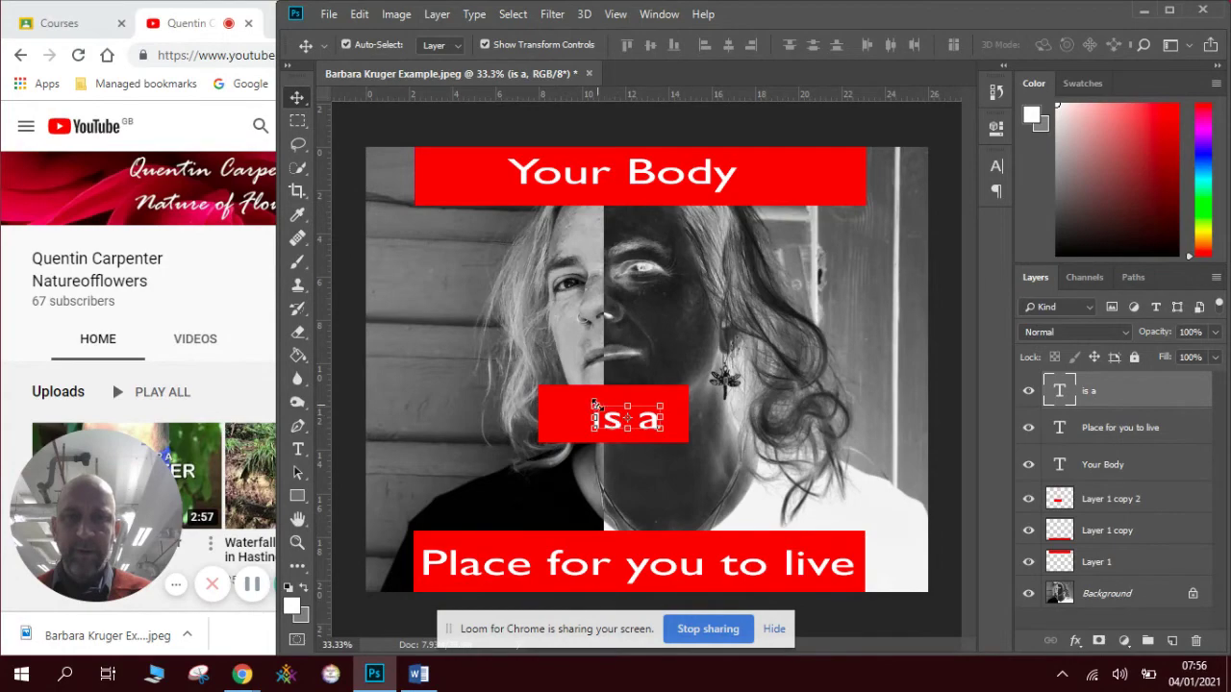
left_click_drag(592, 404, 568, 394)
key("Return")
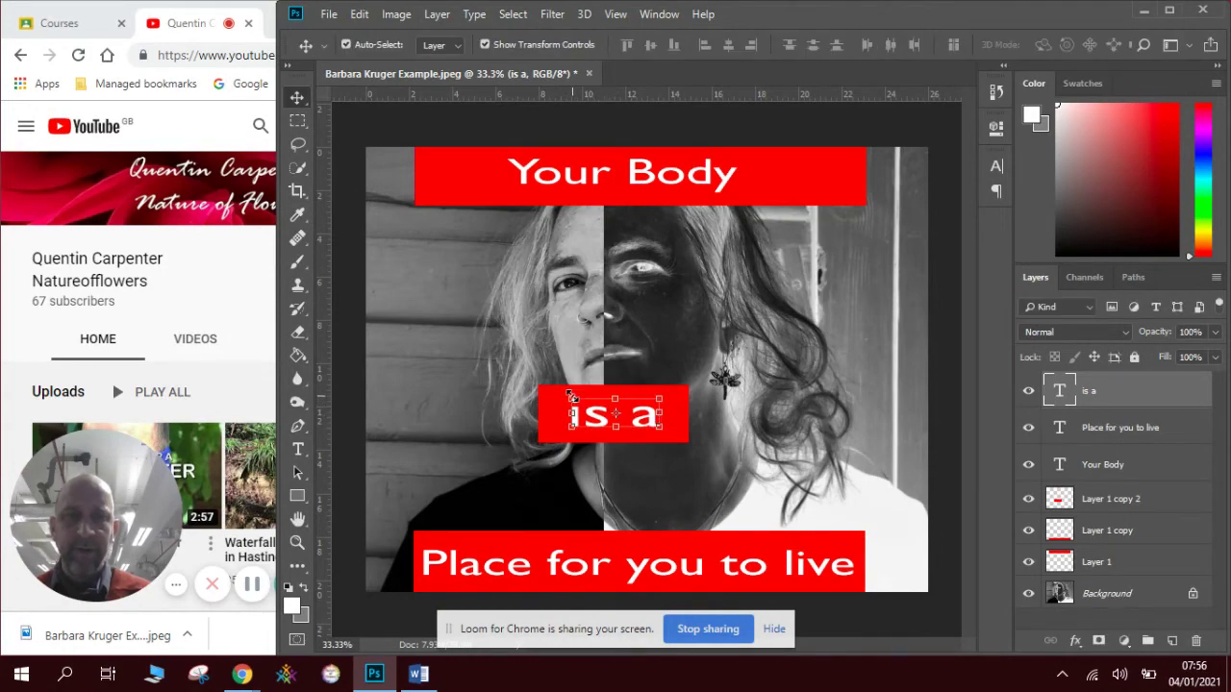
Scale the 'Your Body' text wider and taller to fill more of its bar.
left_click(695, 175)
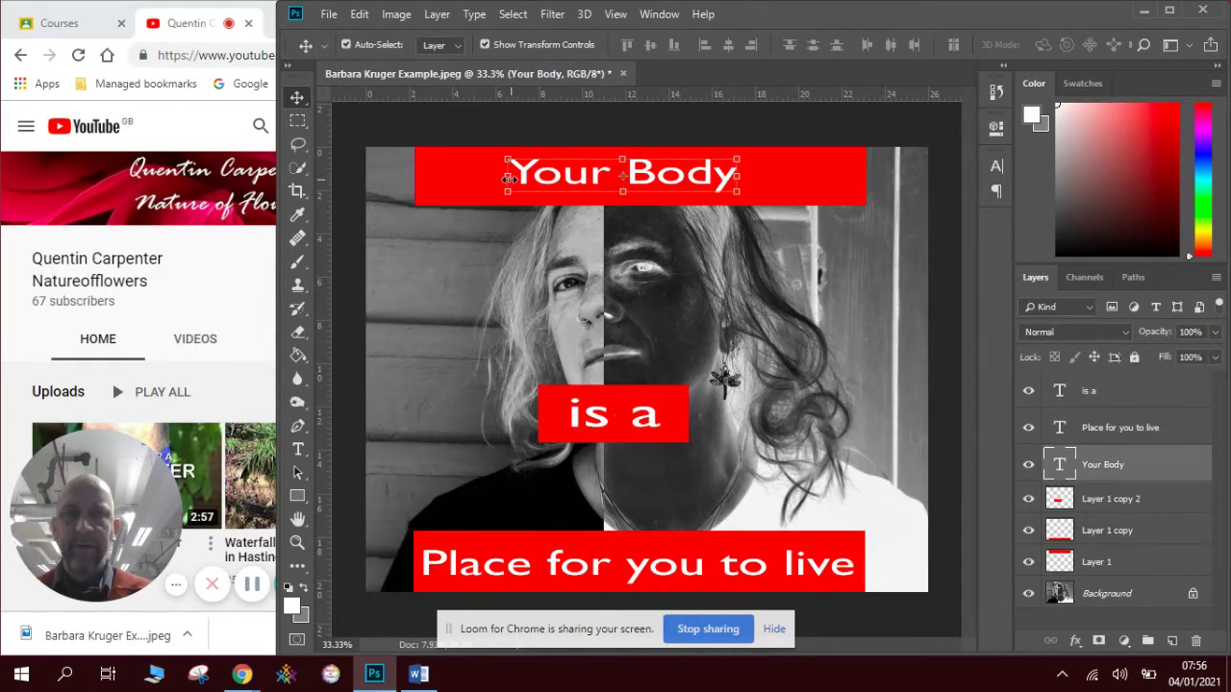
left_click_drag(509, 178, 499, 195)
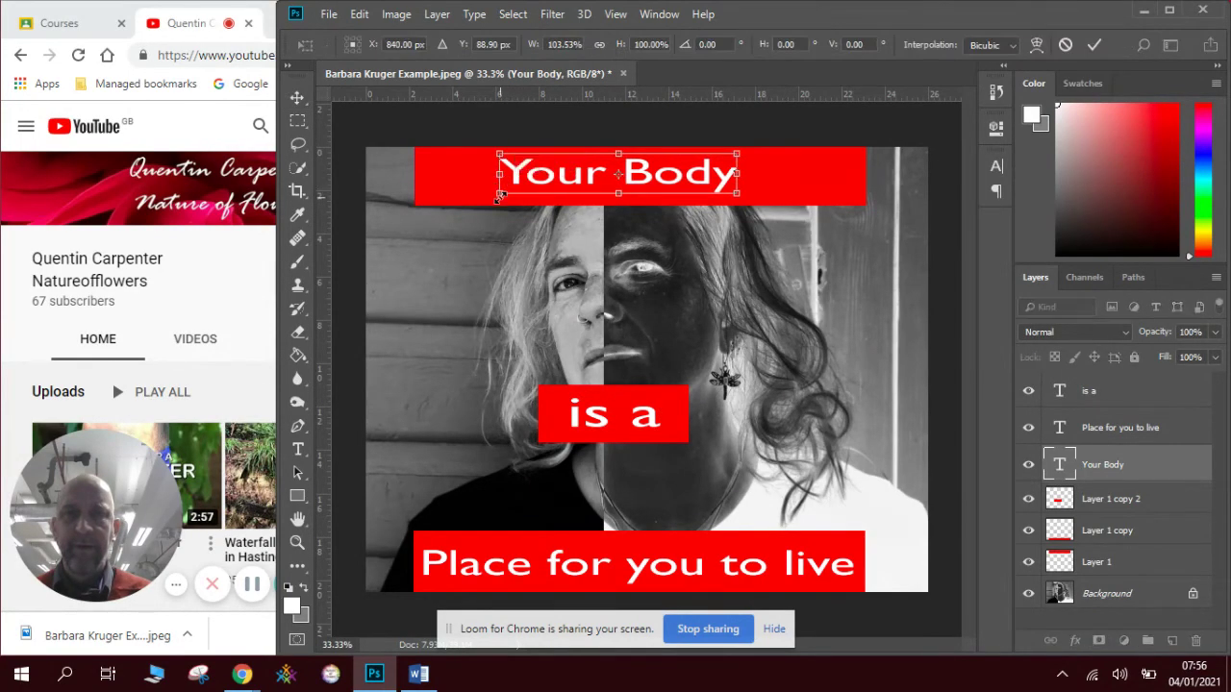
left_click_drag(498, 195, 493, 208)
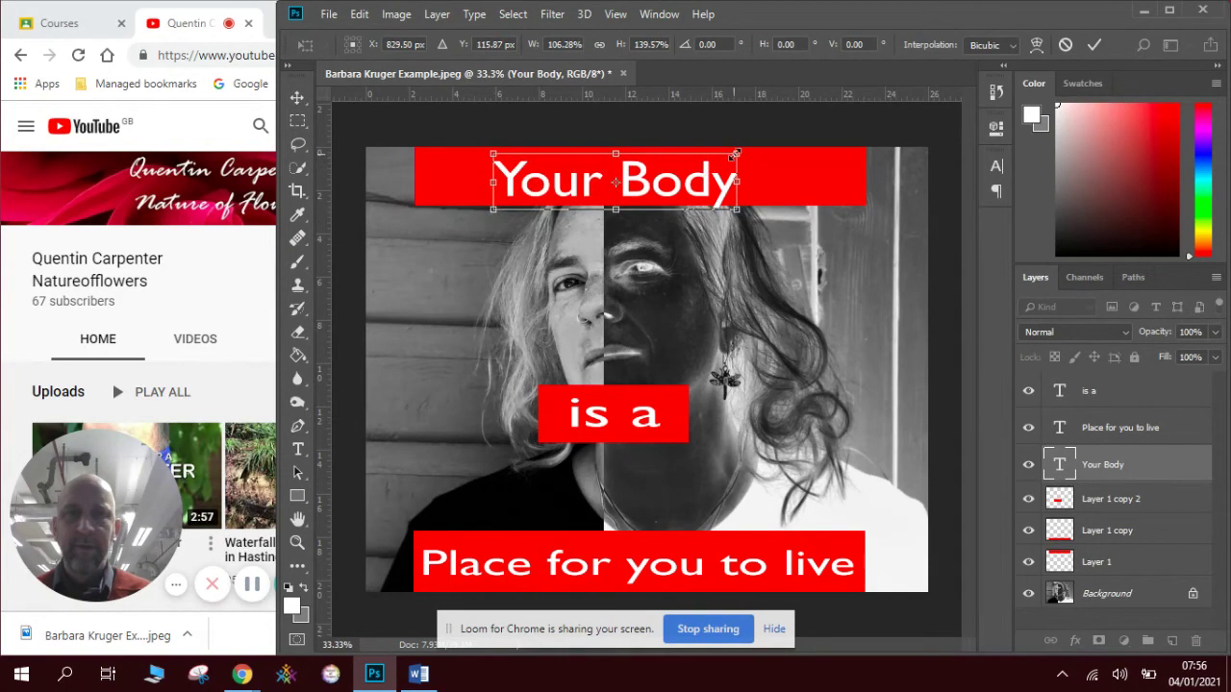
left_click_drag(737, 153, 742, 149)
key("Return")
Nudge 'Your Body' slightly right and shrink it a little.
left_click(805, 169)
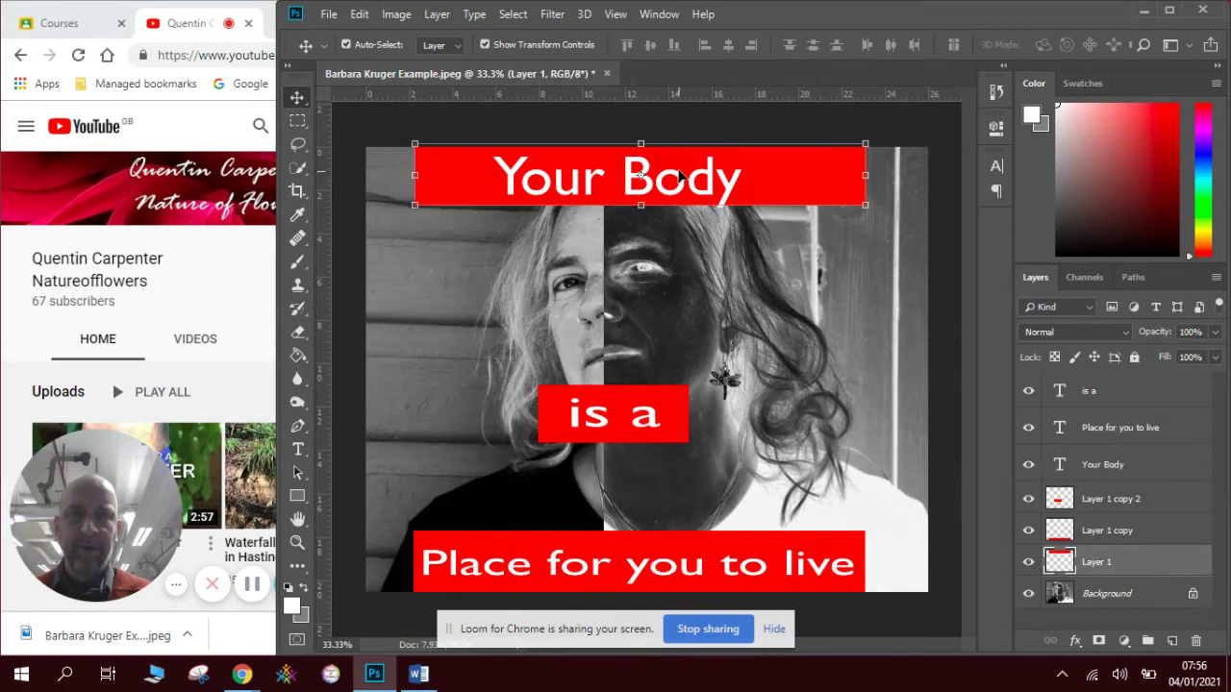
left_click_drag(678, 174, 685, 172)
left_click_drag(752, 206, 749, 199)
key("Return")
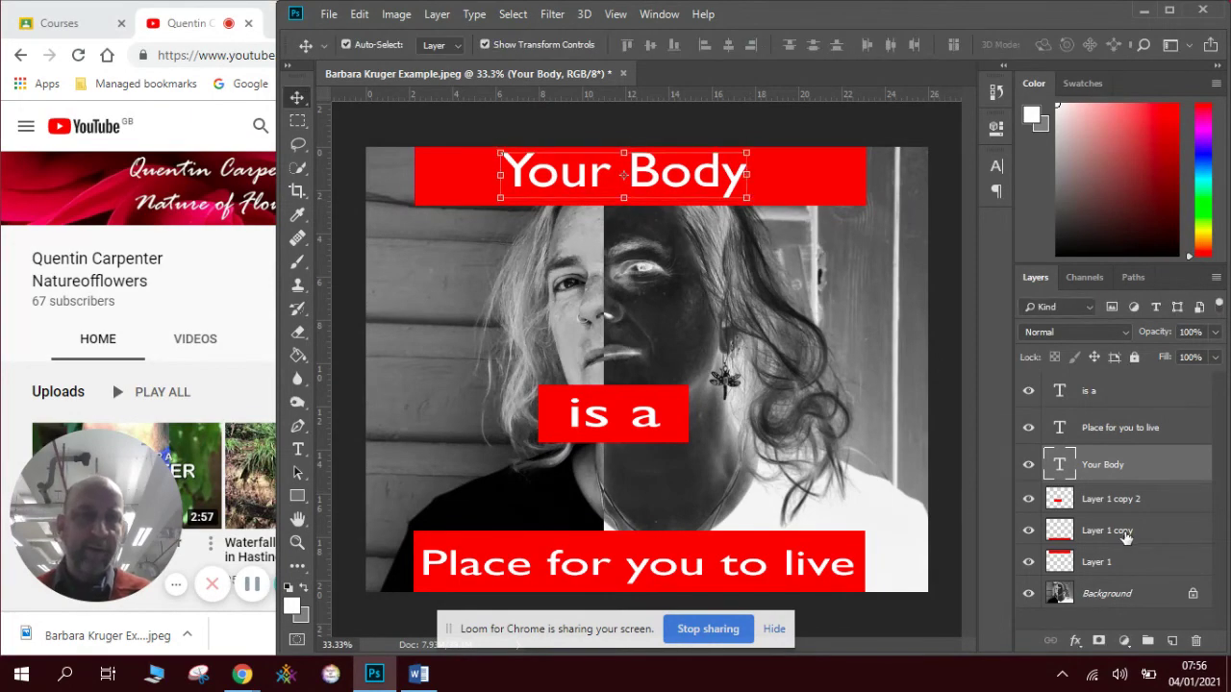
Narrow the top red bar to 62.48% width so it hugs 'Your Body'.
left_click(1108, 567)
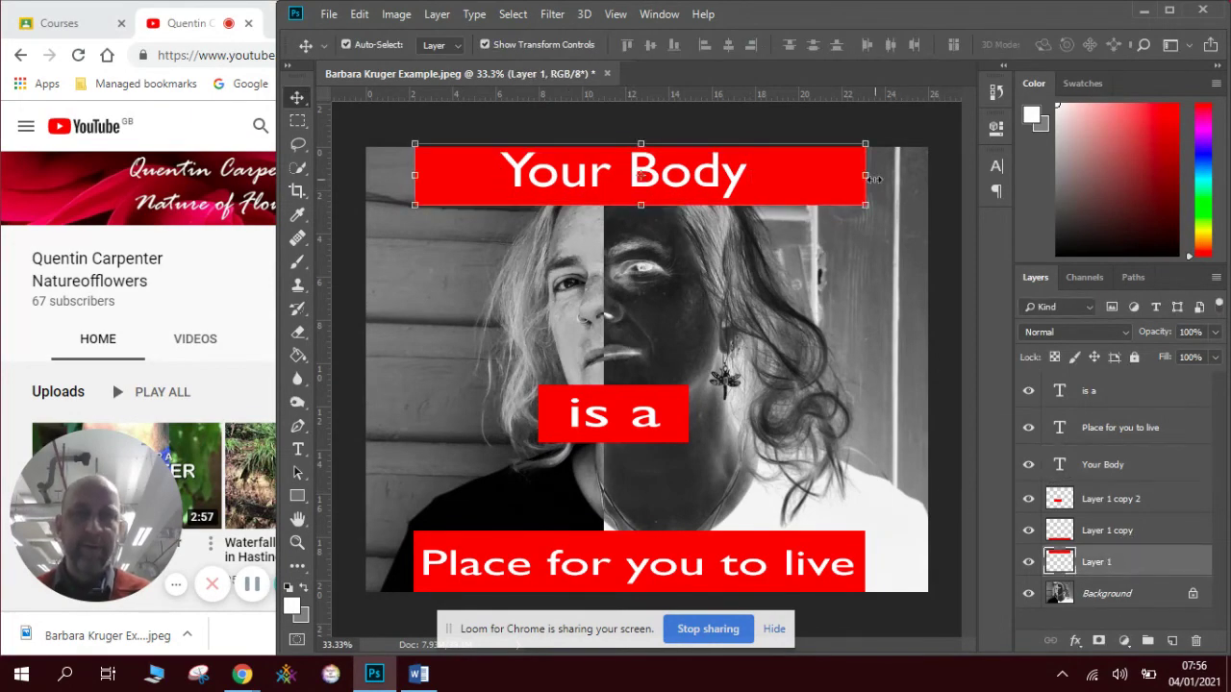
left_click_drag(865, 176, 764, 176)
left_click_drag(417, 172, 484, 177)
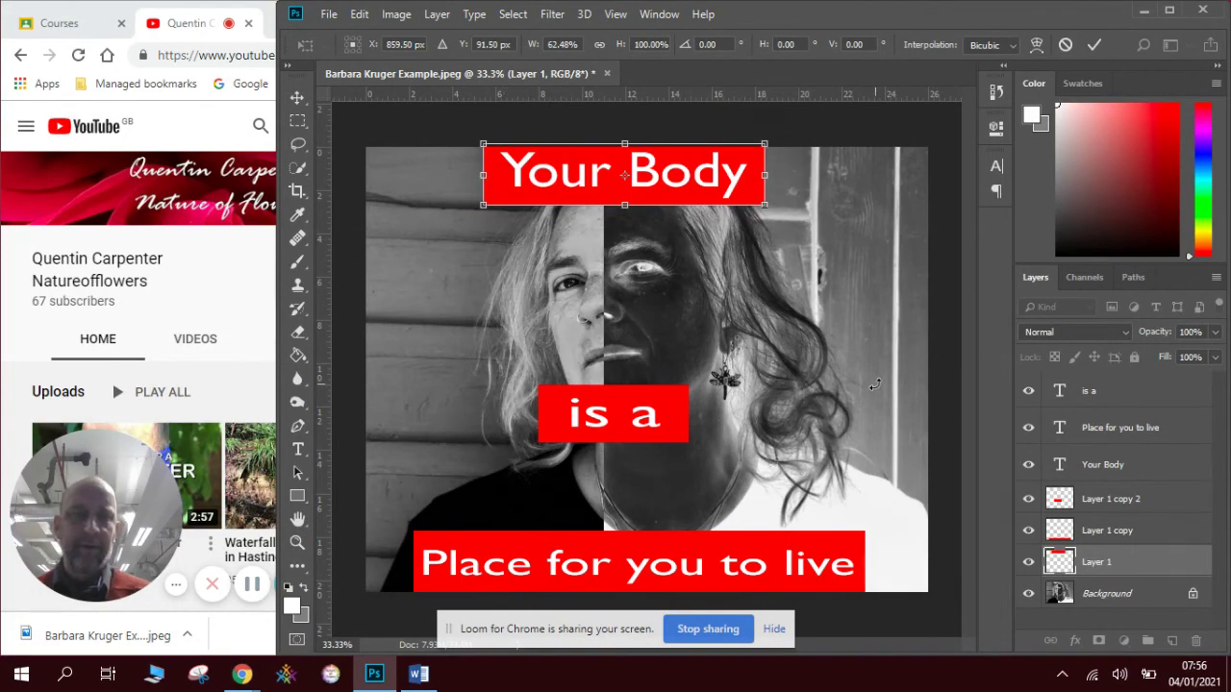
Apply the bar resize and save as layered PSD 'Barbara Kruger Example 1'.
key("Return")
left_click(329, 14)
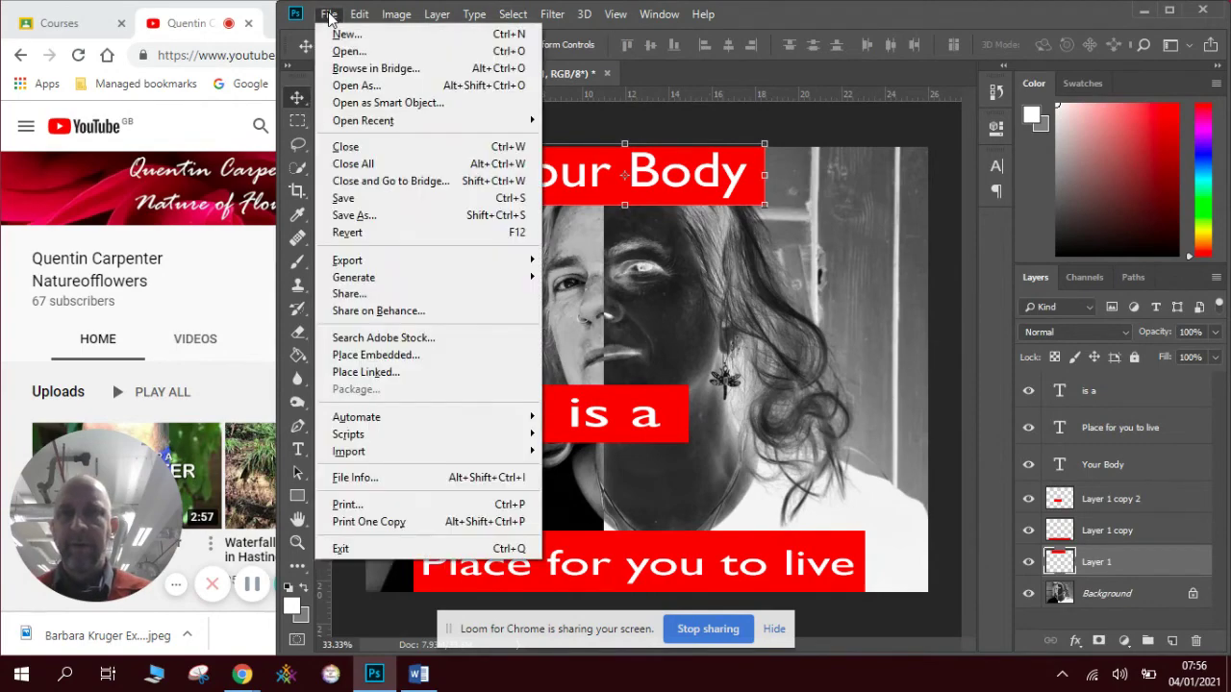
left_click(378, 220)
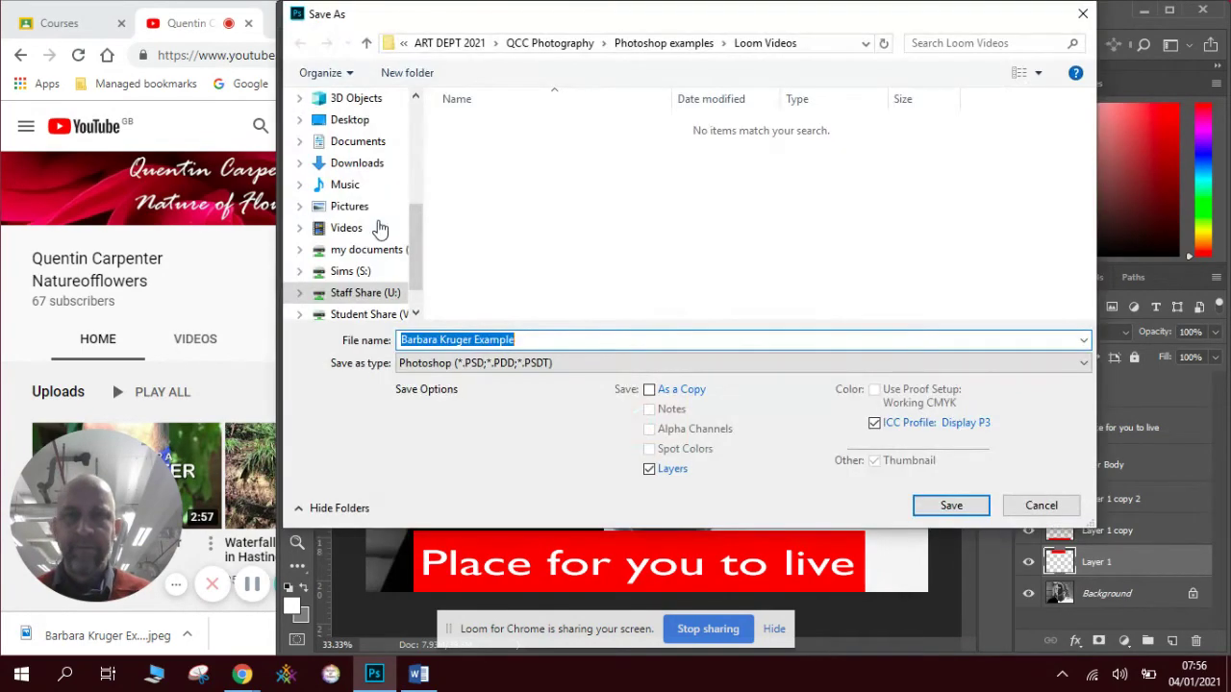
left_click(557, 340)
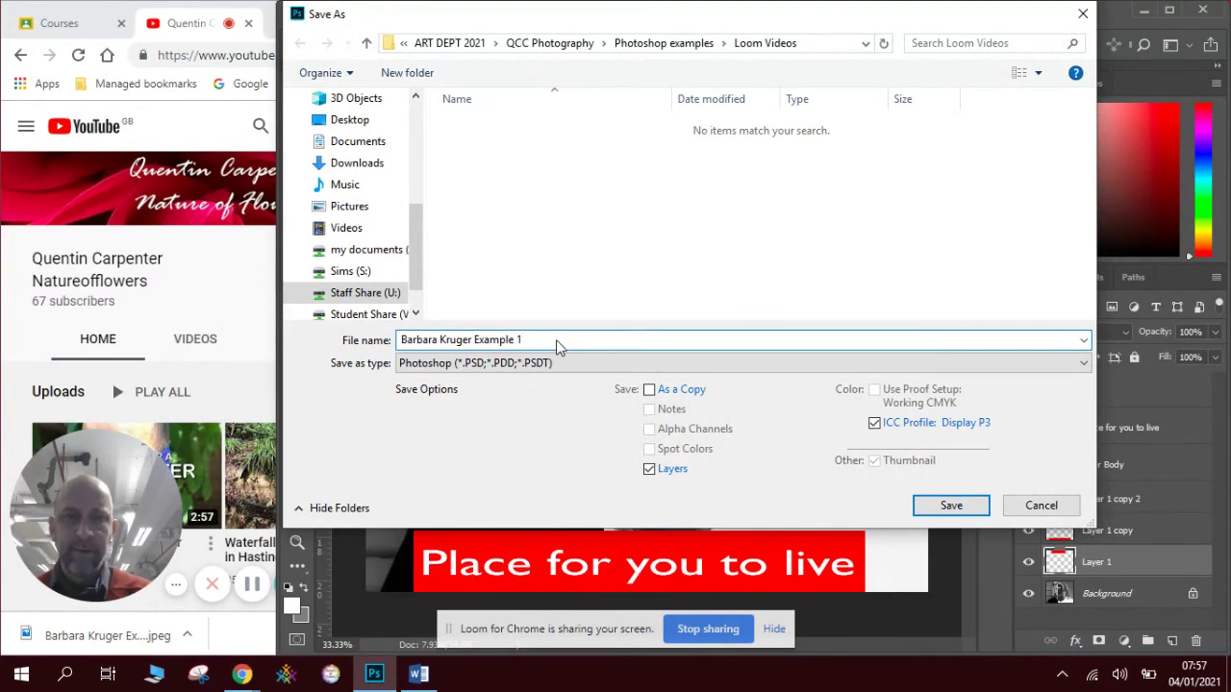
key("Return")
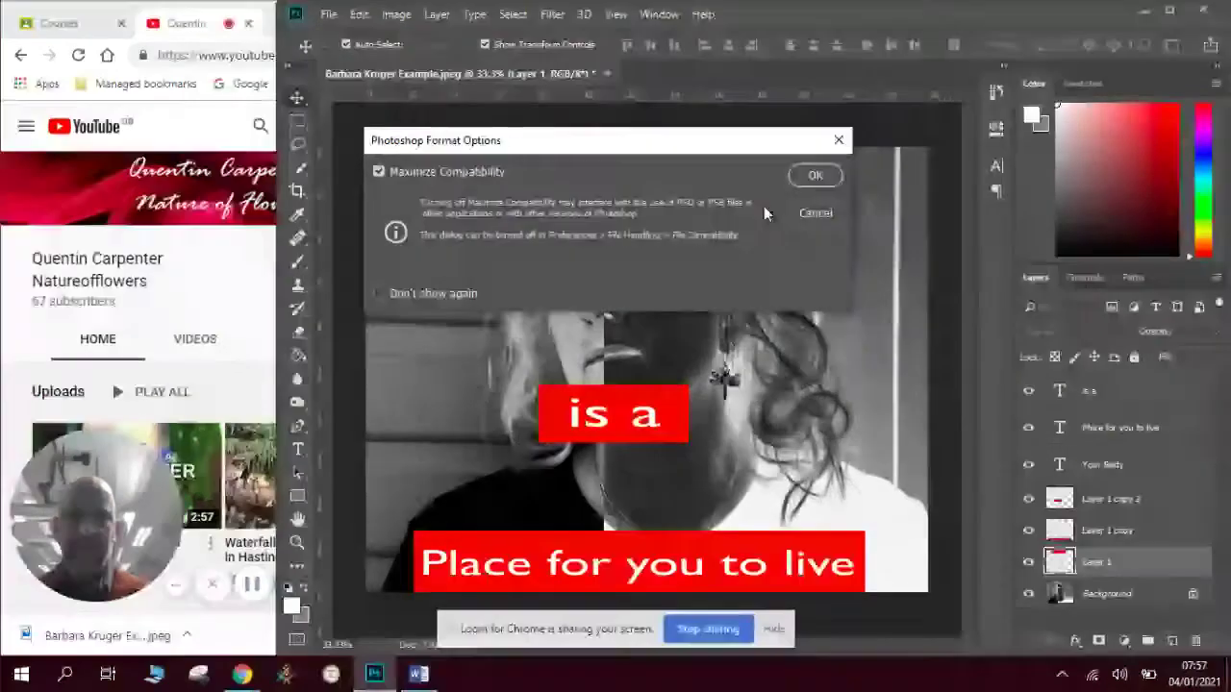
left_click(814, 177)
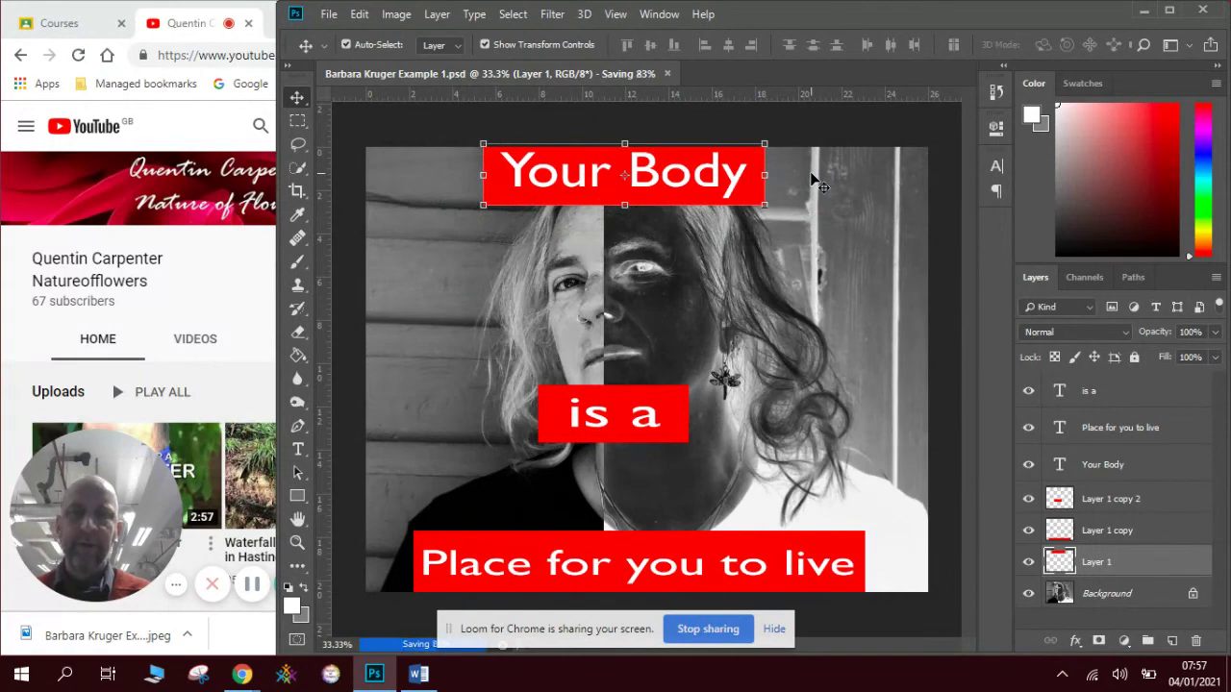